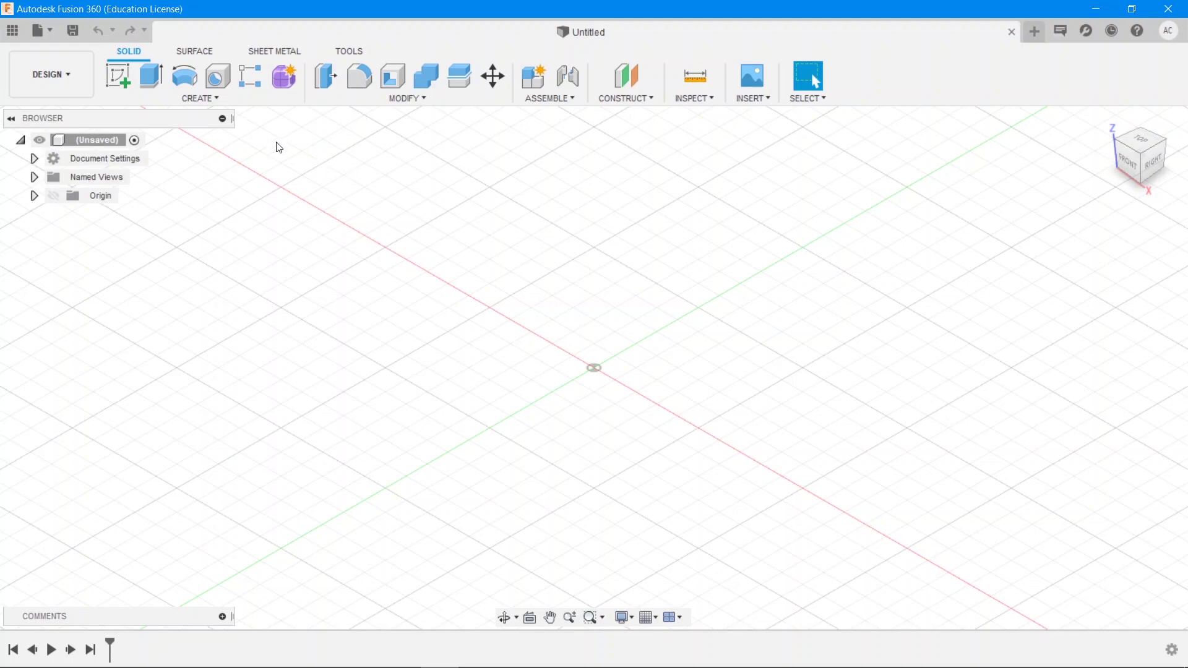
# Open the DESIGN workspace dropdown at the top left to list the available workspaces.
pyautogui.click(85, 78)
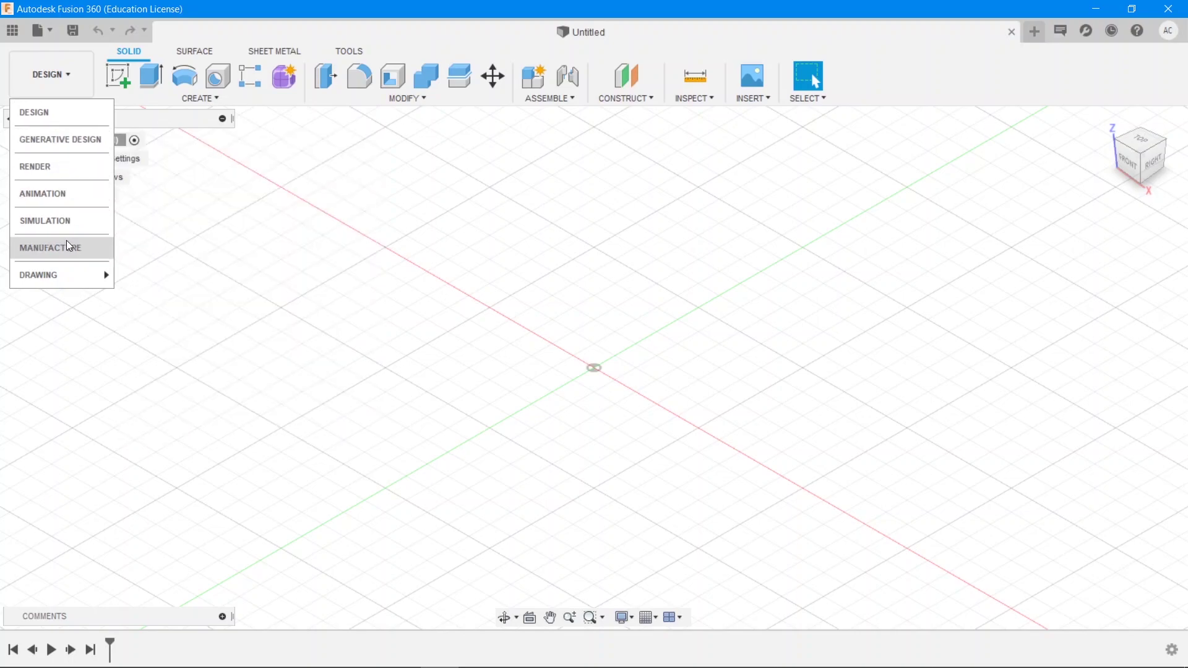
# Look over the workspace entries, from Design and Generative Design down to Manufacture and Drawing.
pyautogui.moveTo(63, 274)
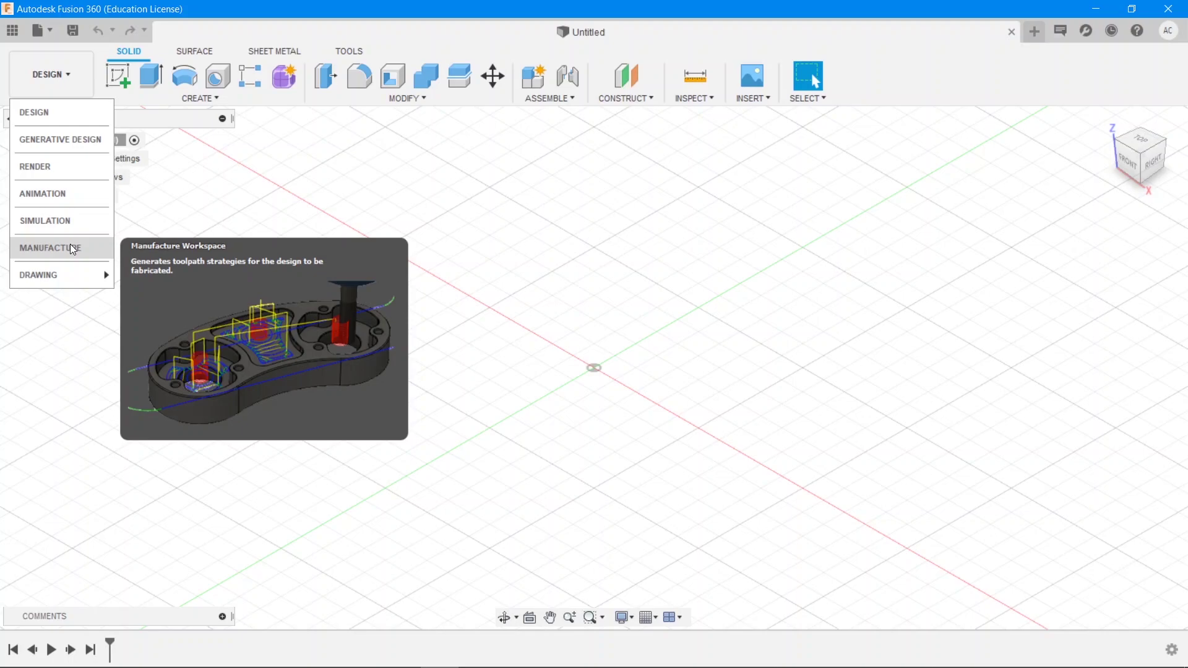
pyautogui.click(72, 81)
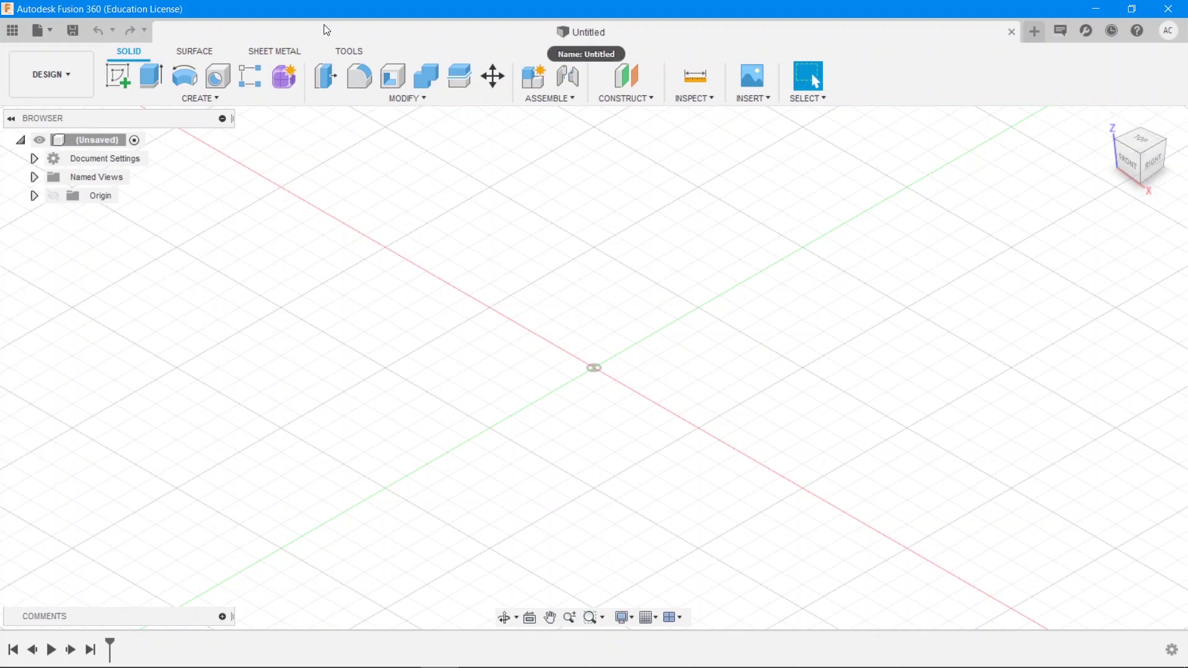
pyautogui.click(202, 50)
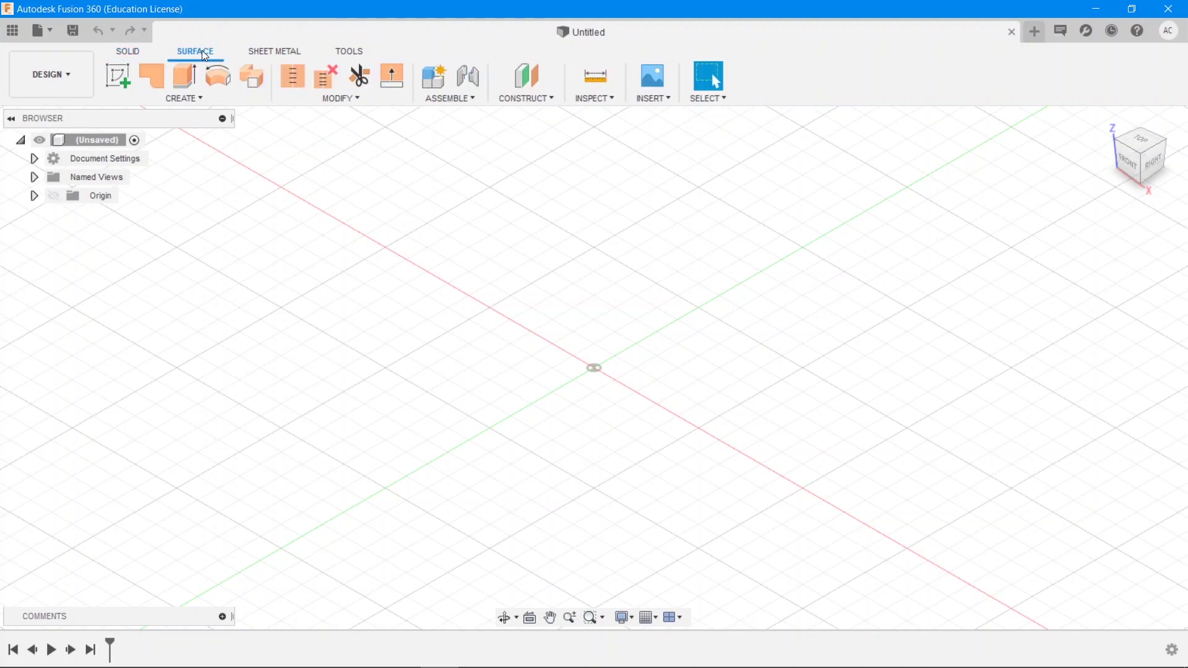
pyautogui.click(276, 53)
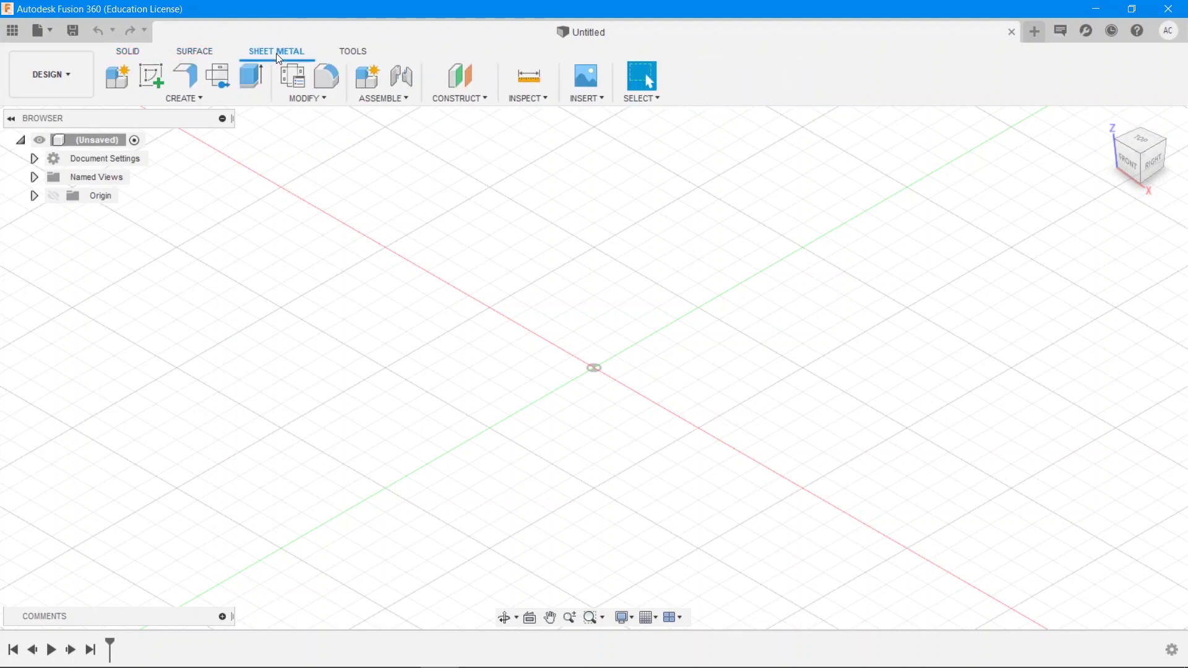
pyautogui.click(128, 52)
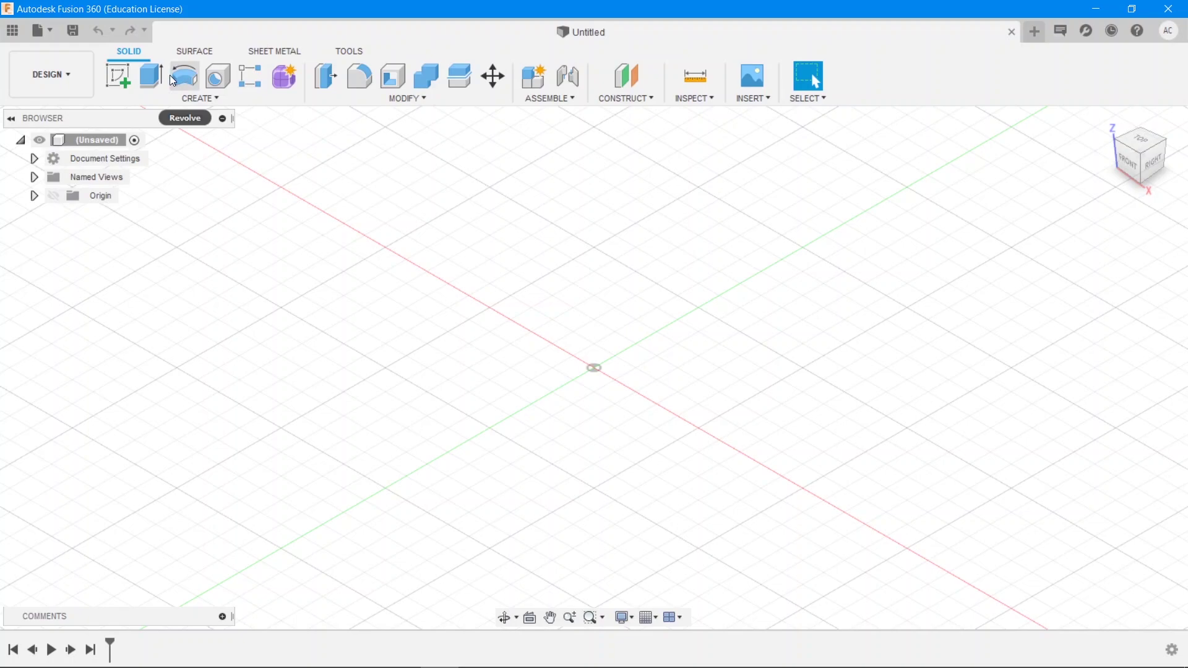
pyautogui.click(119, 82)
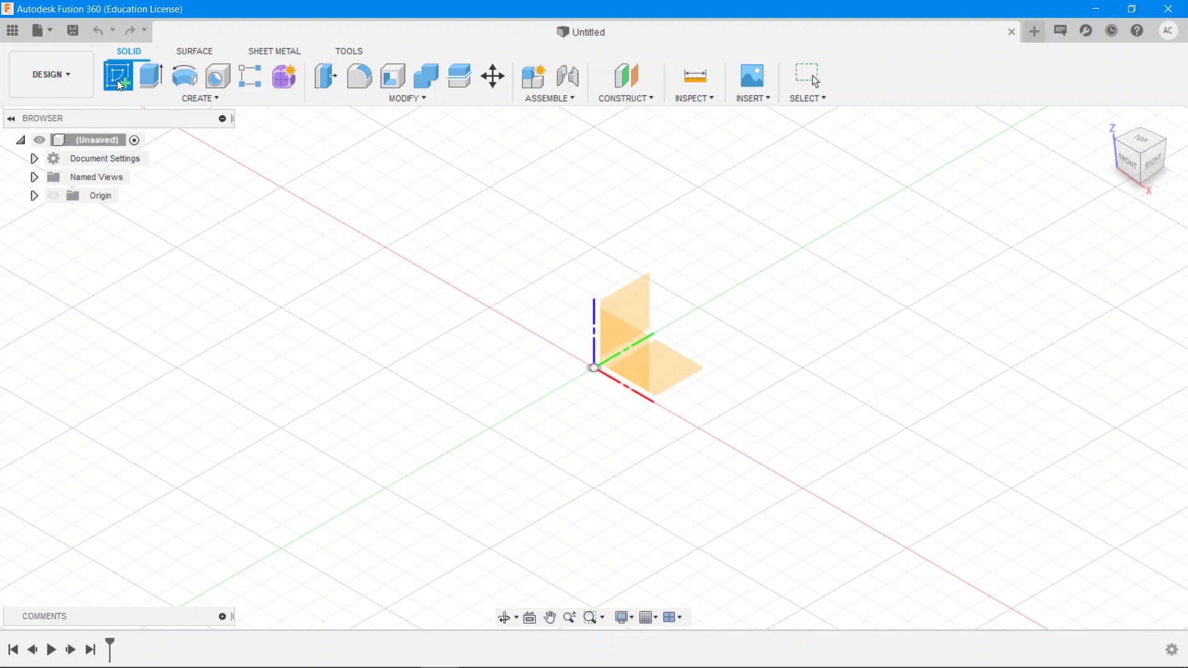
pyautogui.click(676, 366)
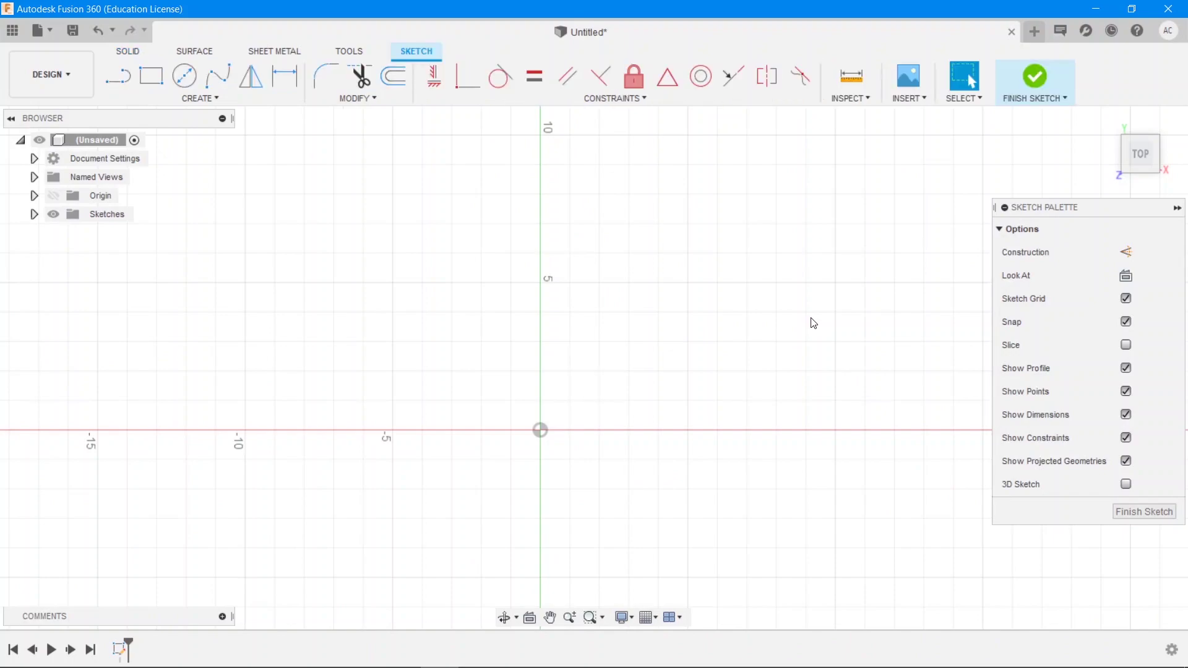
pyautogui.click(100, 32)
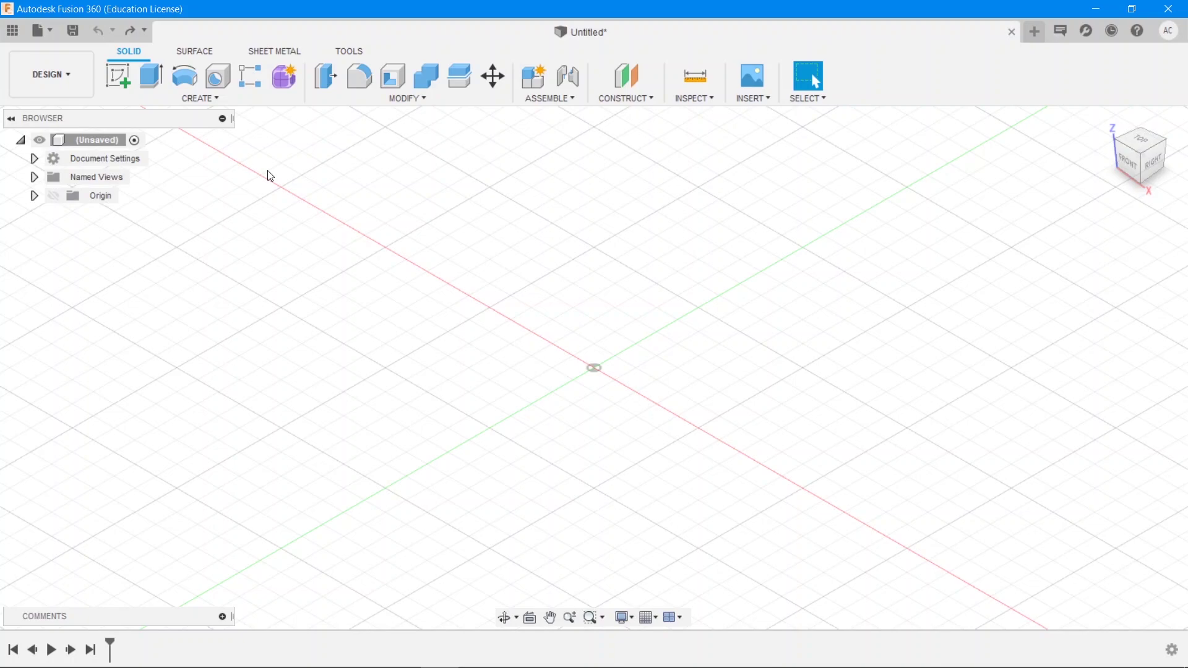
# Browse the CREATE and INSPECT menus, ending with CREATE open to show Extrude, Revolve, Box and Cylinder.
pyautogui.click(231, 98)
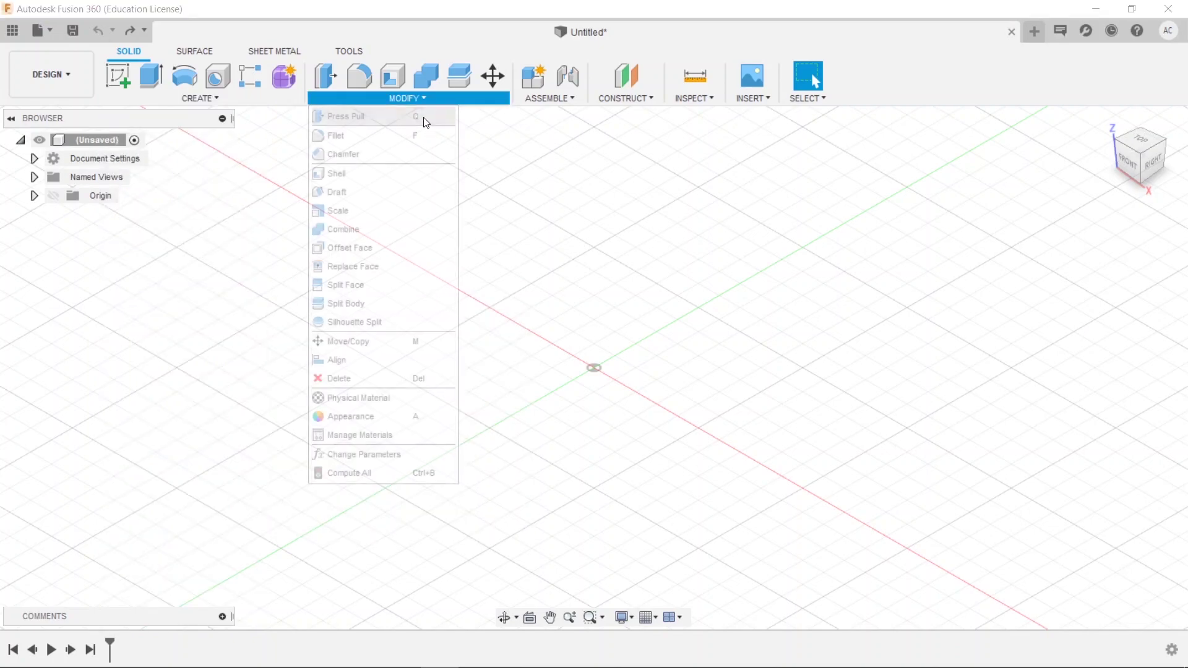
pyautogui.moveTo(550, 99)
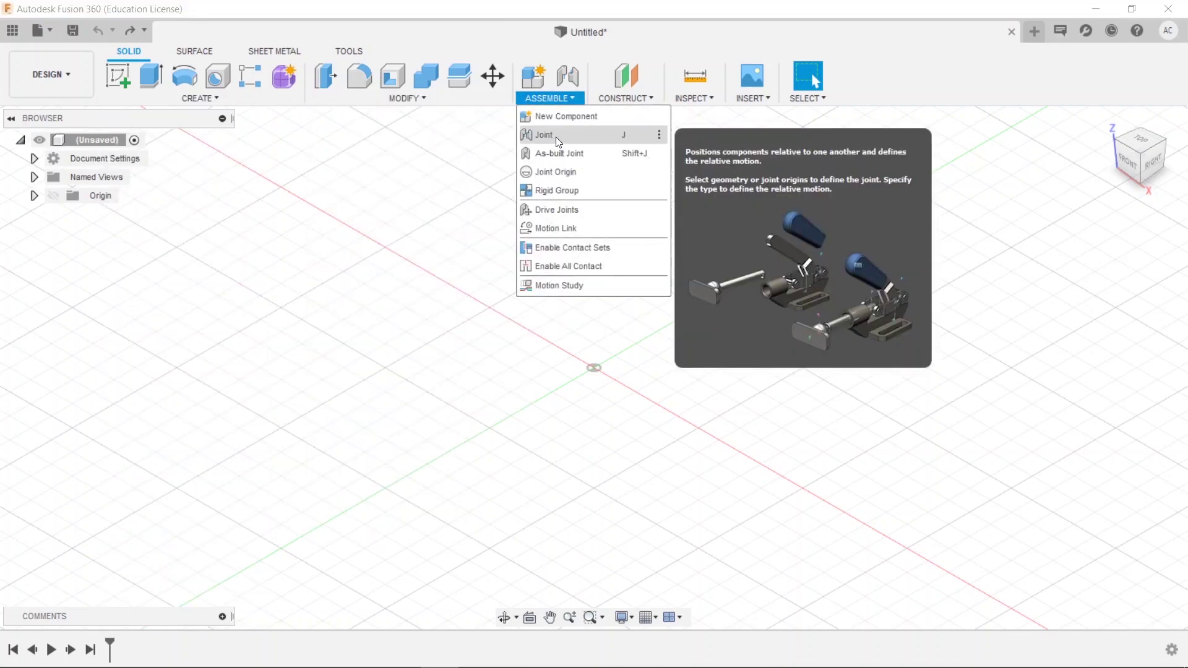
pyautogui.click(688, 96)
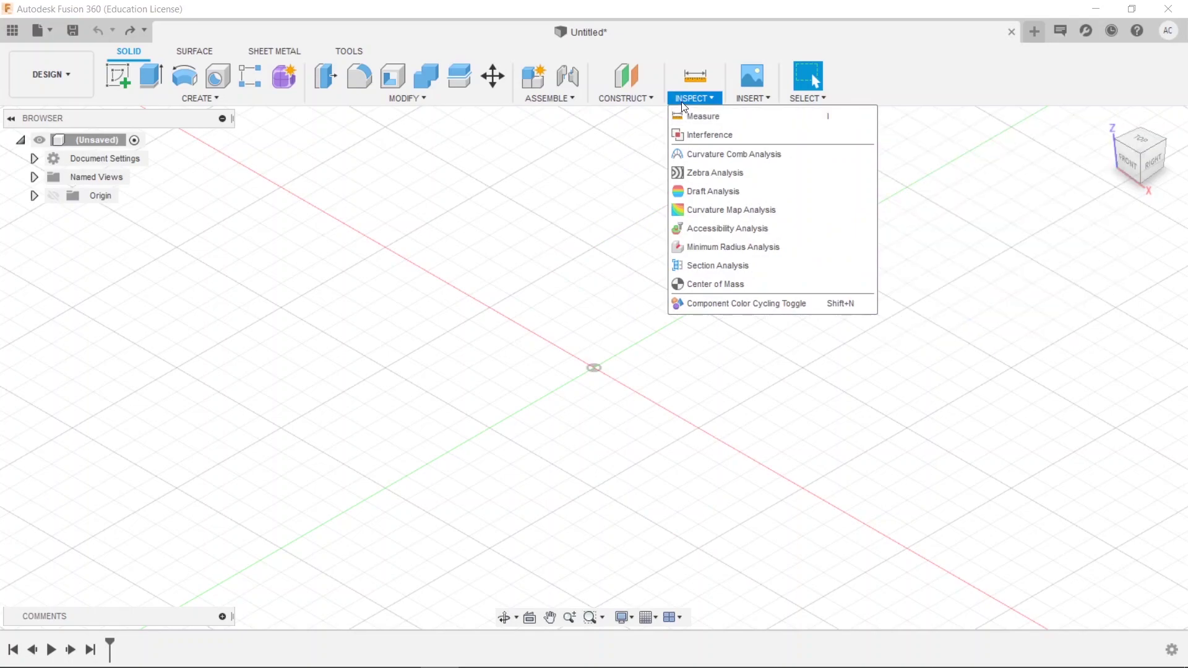
pyautogui.click(683, 99)
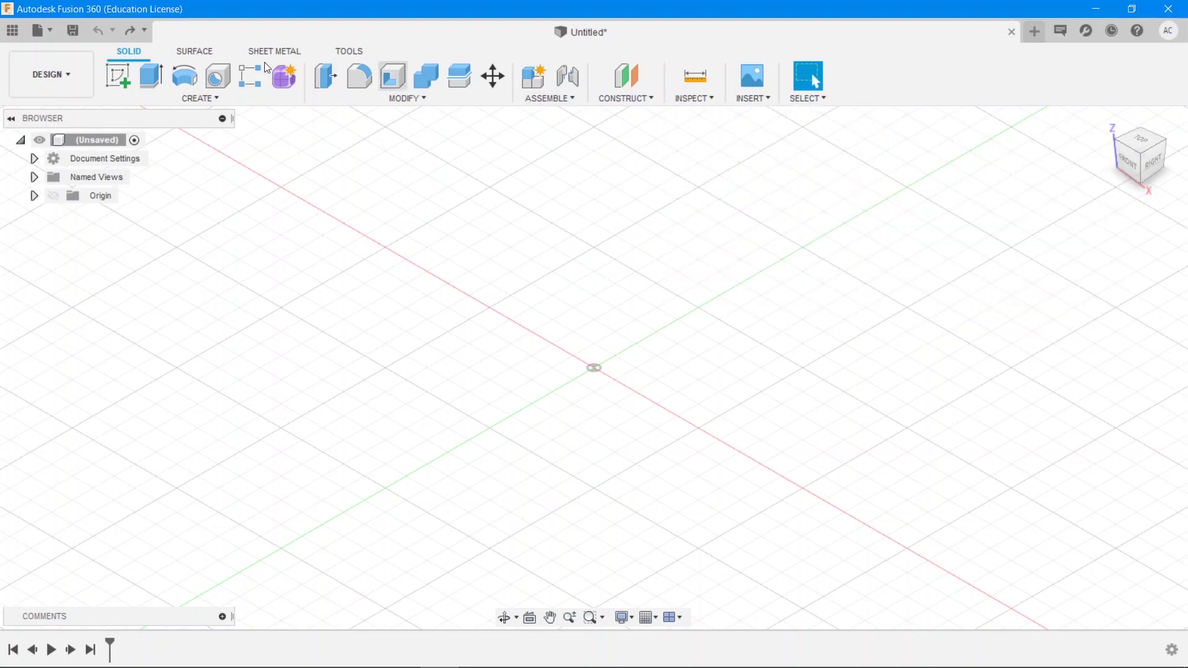
pyautogui.click(214, 99)
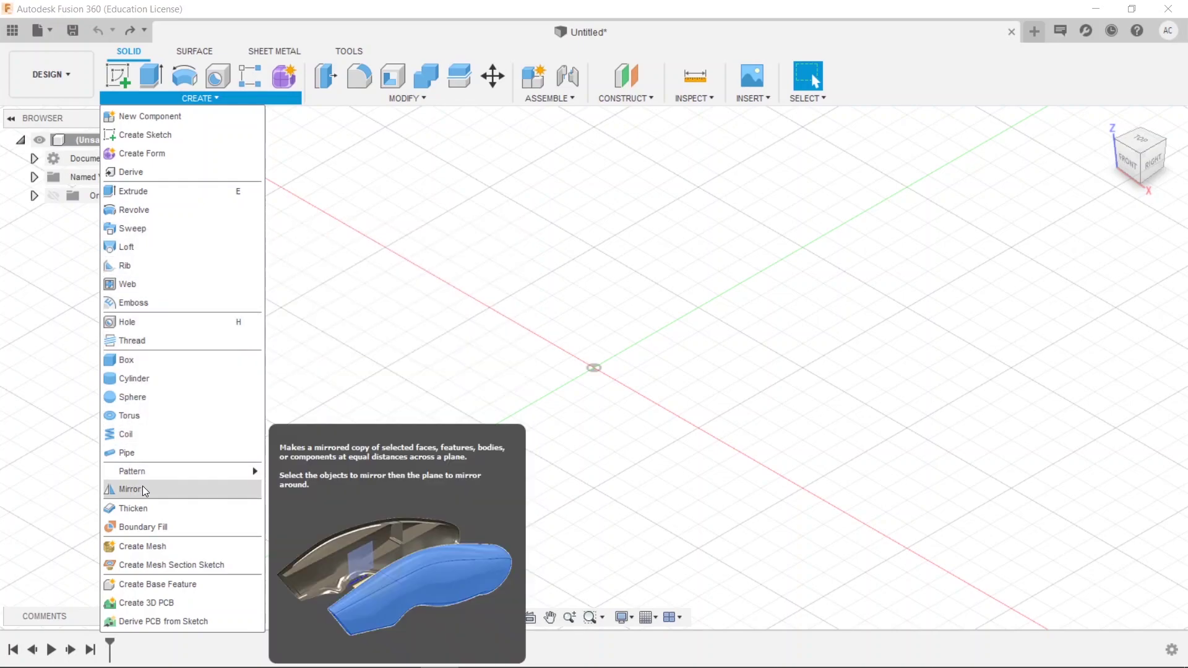
pyautogui.moveTo(240, 473)
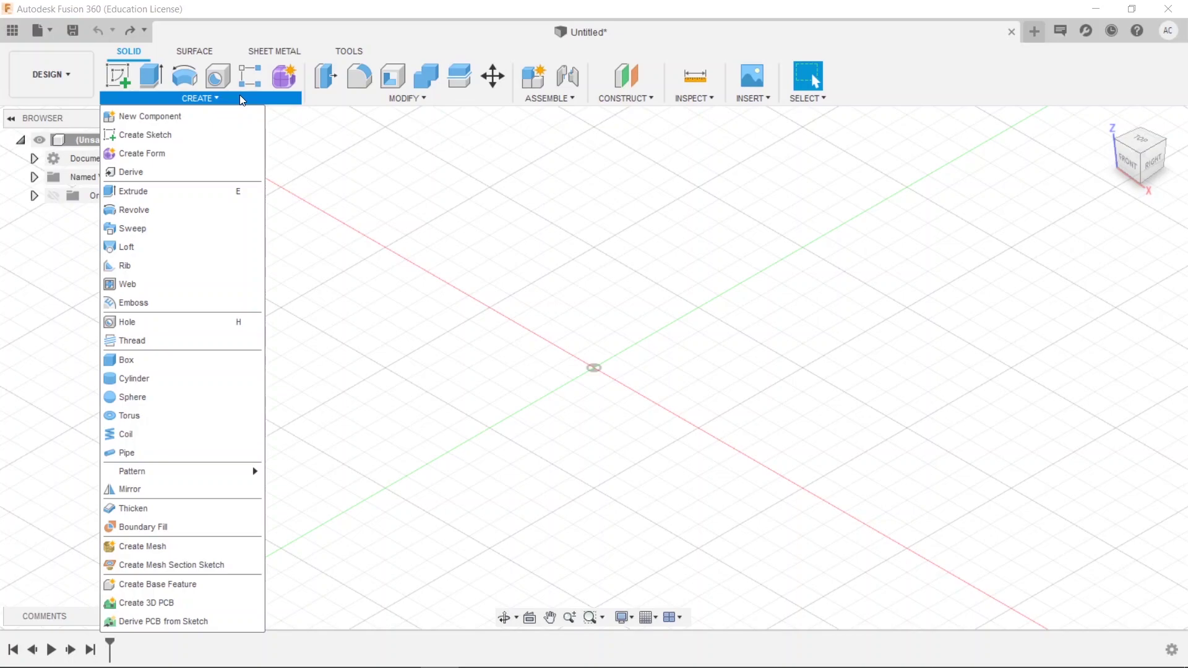
# Close the CREATE list, then open and close the solid MODIFY menu.
pyautogui.click(240, 95)
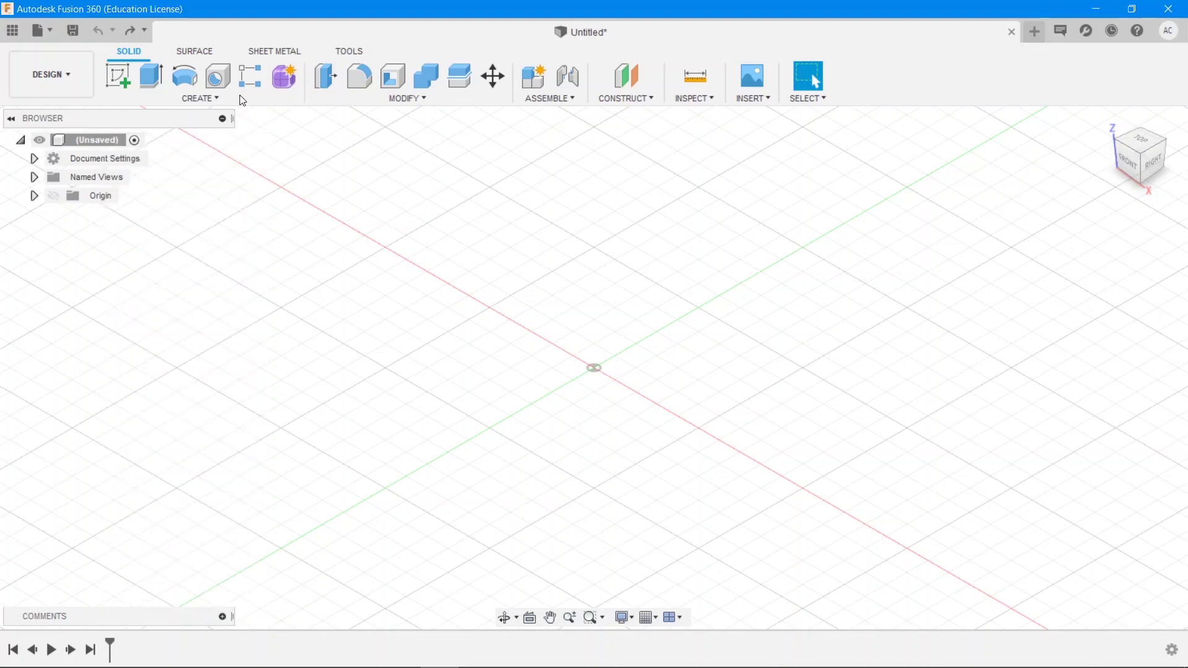
pyautogui.click(433, 99)
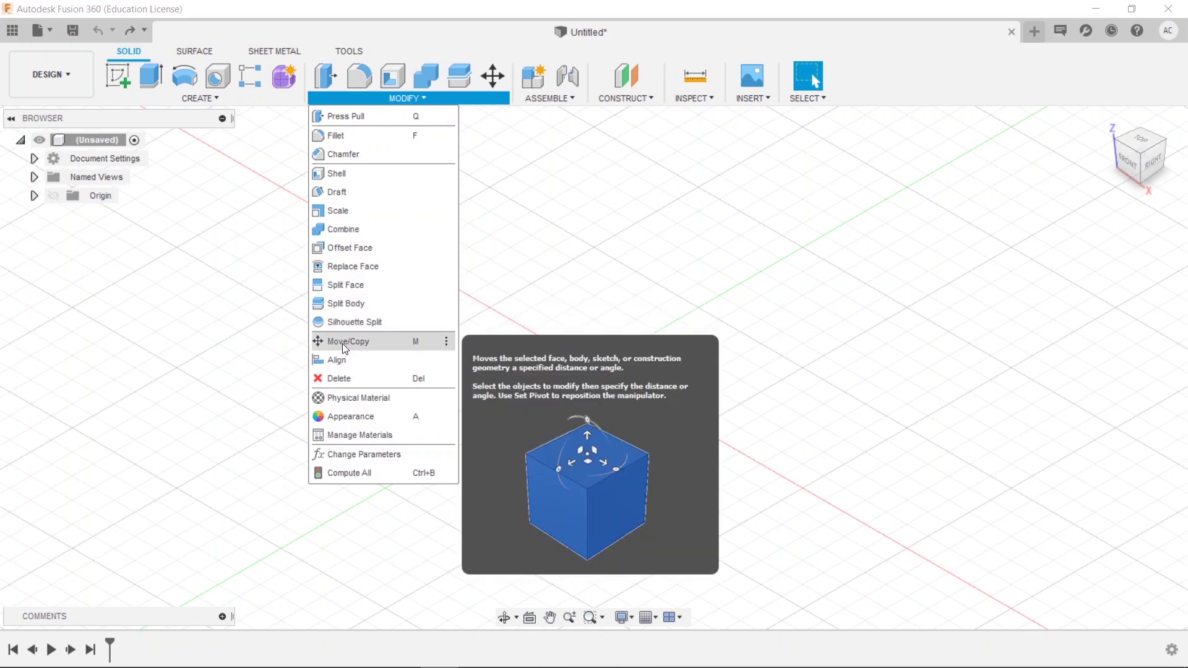
pyautogui.click(412, 102)
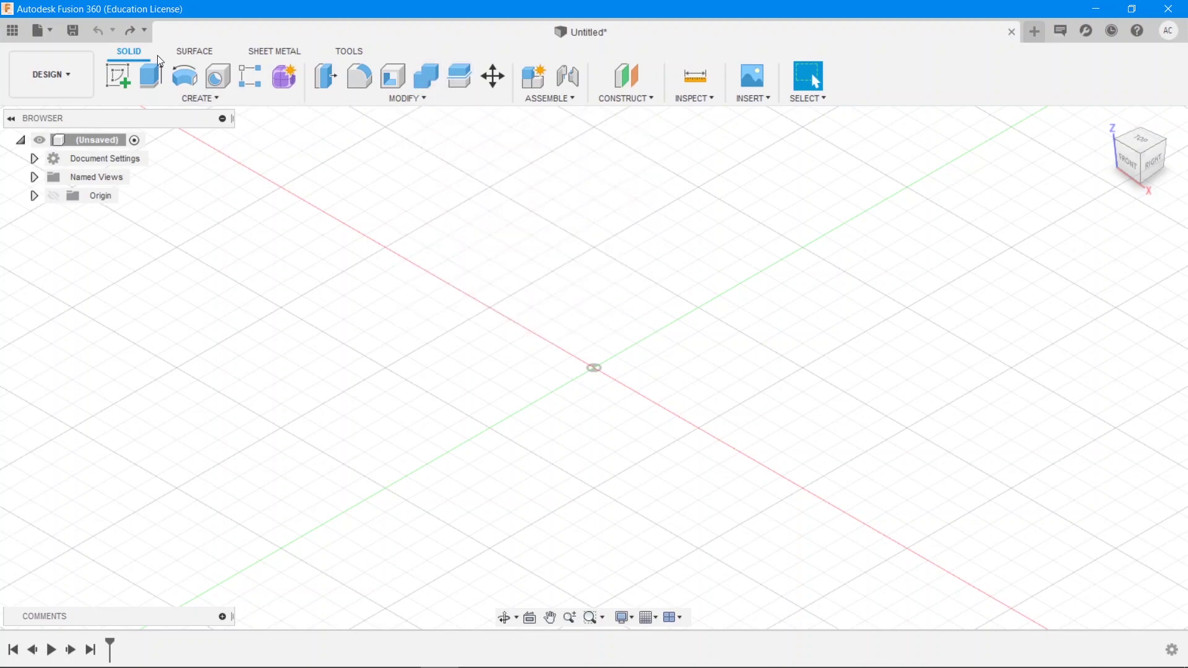
# Open and close the SURFACE tab's CREATE menu, then return to the SOLID tools.
pyautogui.click(186, 55)
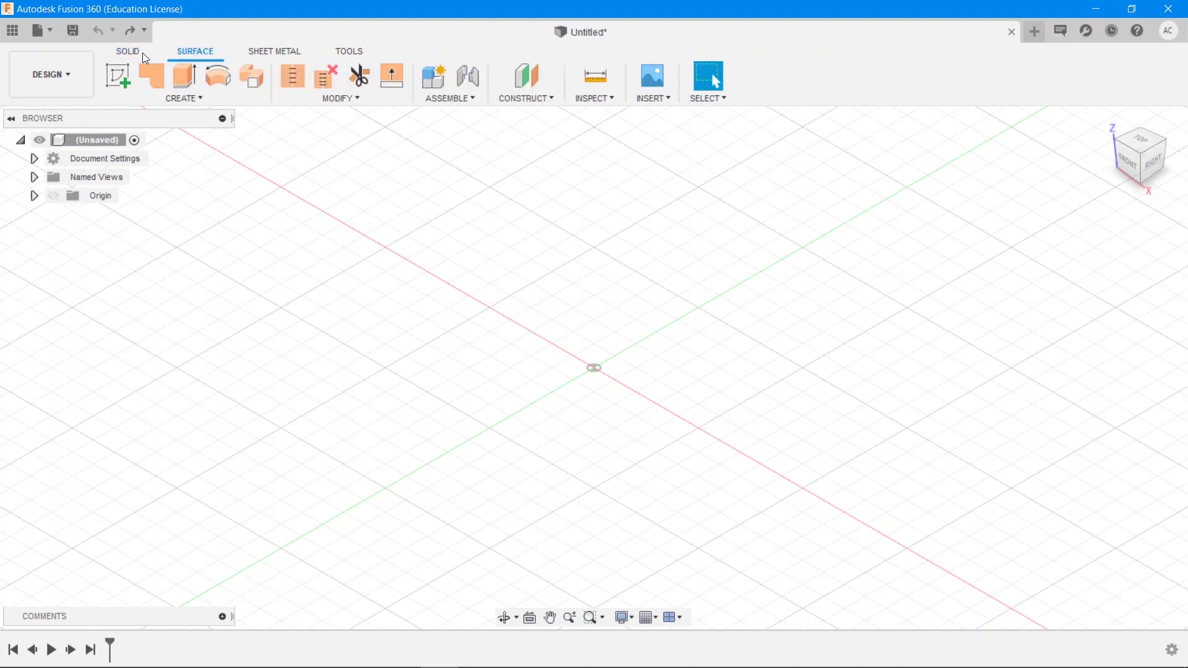
pyautogui.click(181, 98)
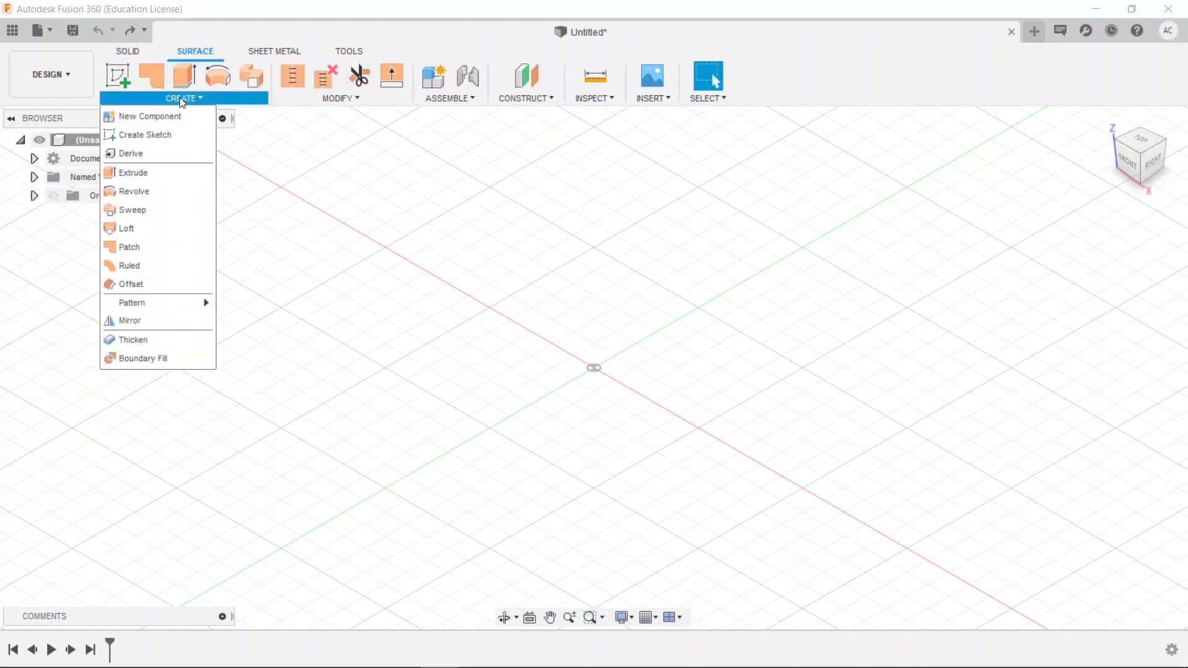
pyautogui.click(332, 101)
pyautogui.click(123, 52)
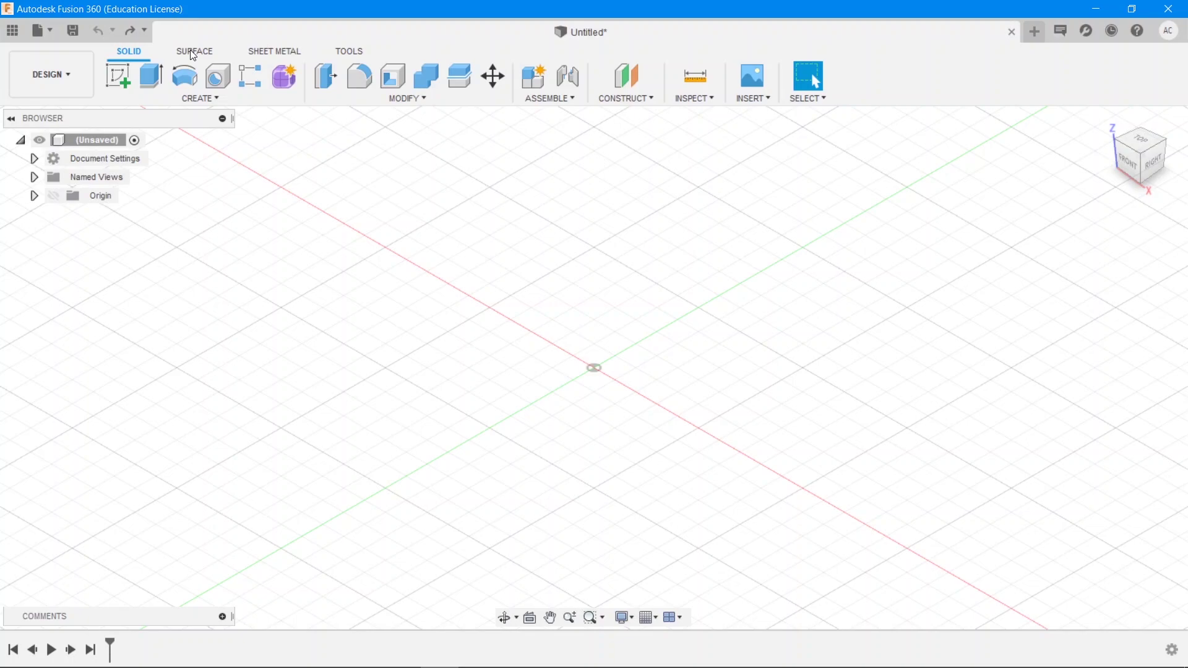
# Sketch a 10 cm diameter circle centred on the origin on the XY plane, then finish the sketch.
pyautogui.click(124, 72)
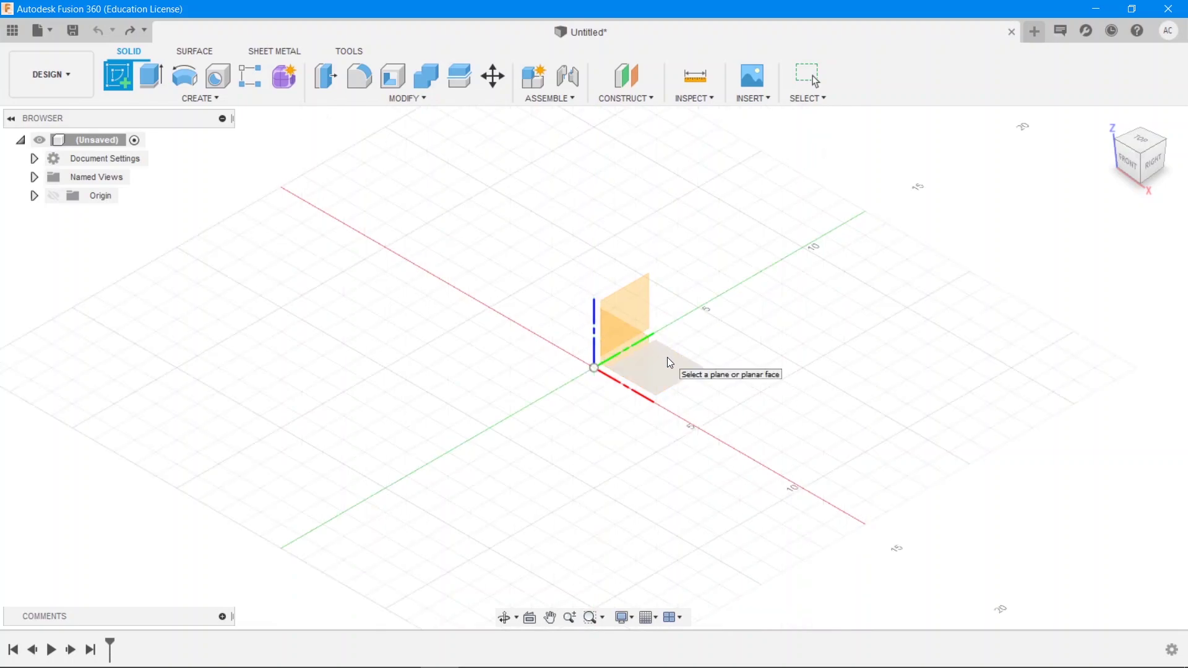
pyautogui.click(669, 362)
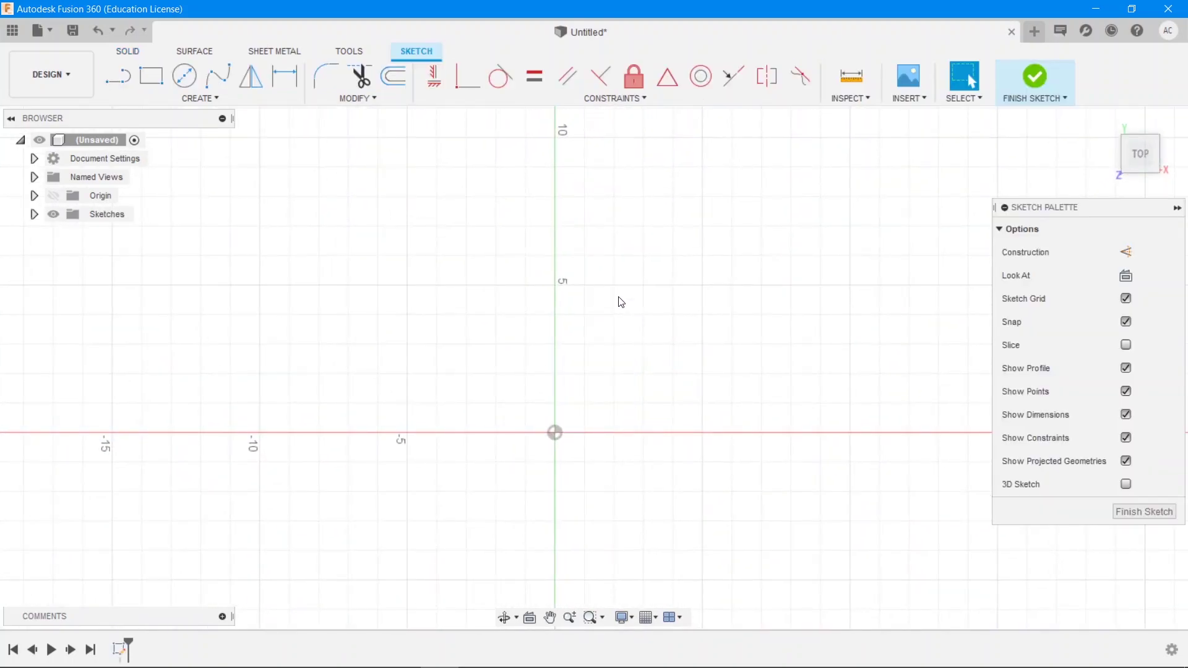
pyautogui.click(186, 83)
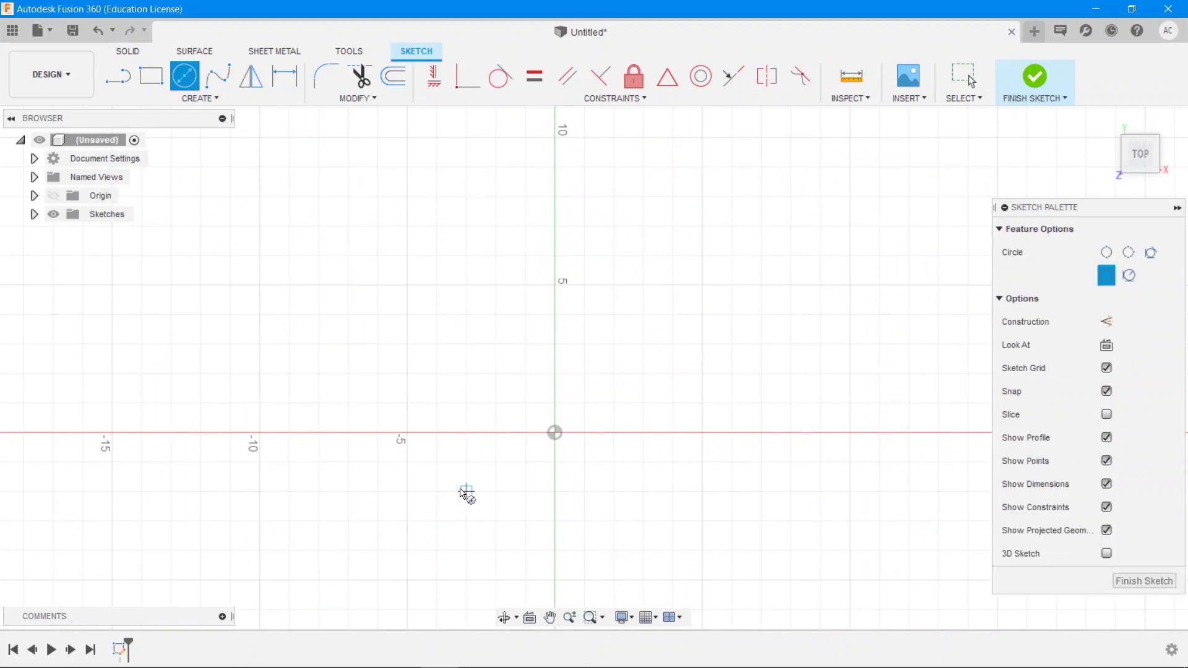
pyautogui.click(555, 433)
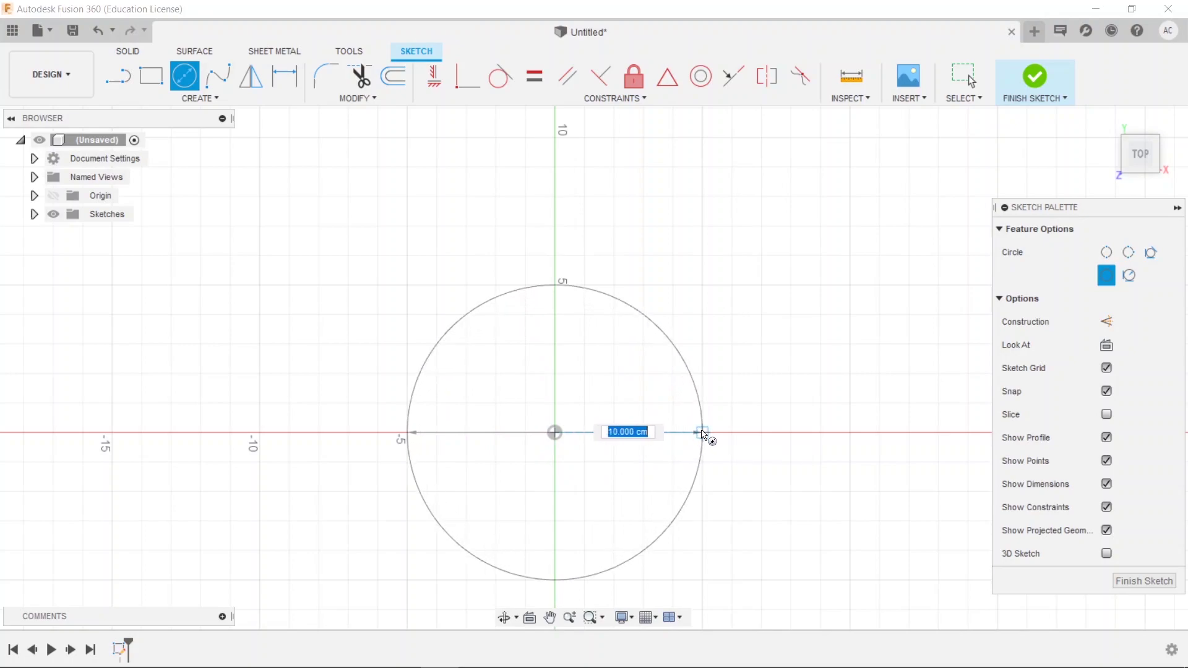
pyautogui.click(701, 432)
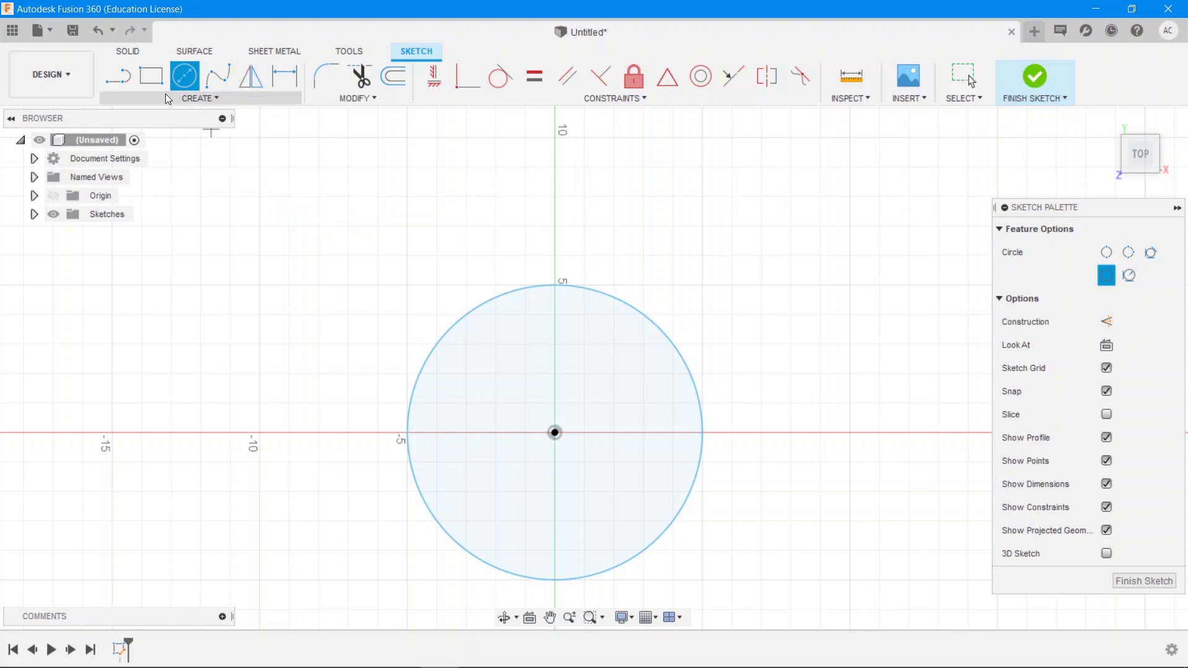
pyautogui.click(1137, 581)
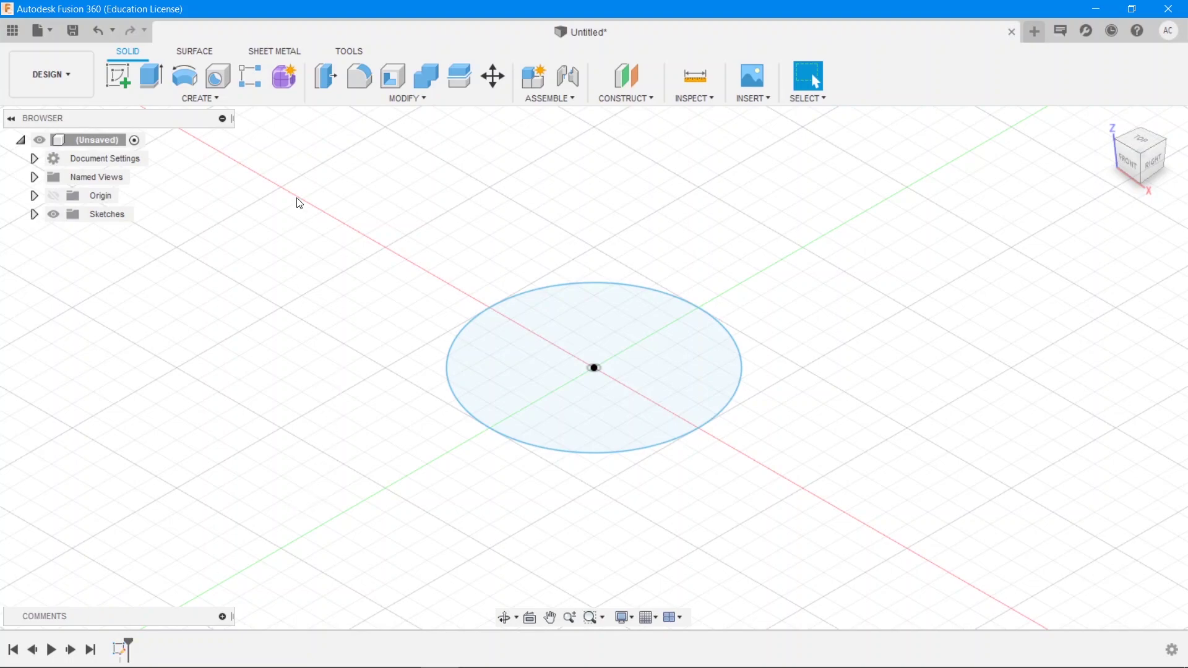
# Extrude the circle profile 5.00 cm upward as a new solid cylinder body.
pyautogui.click(148, 79)
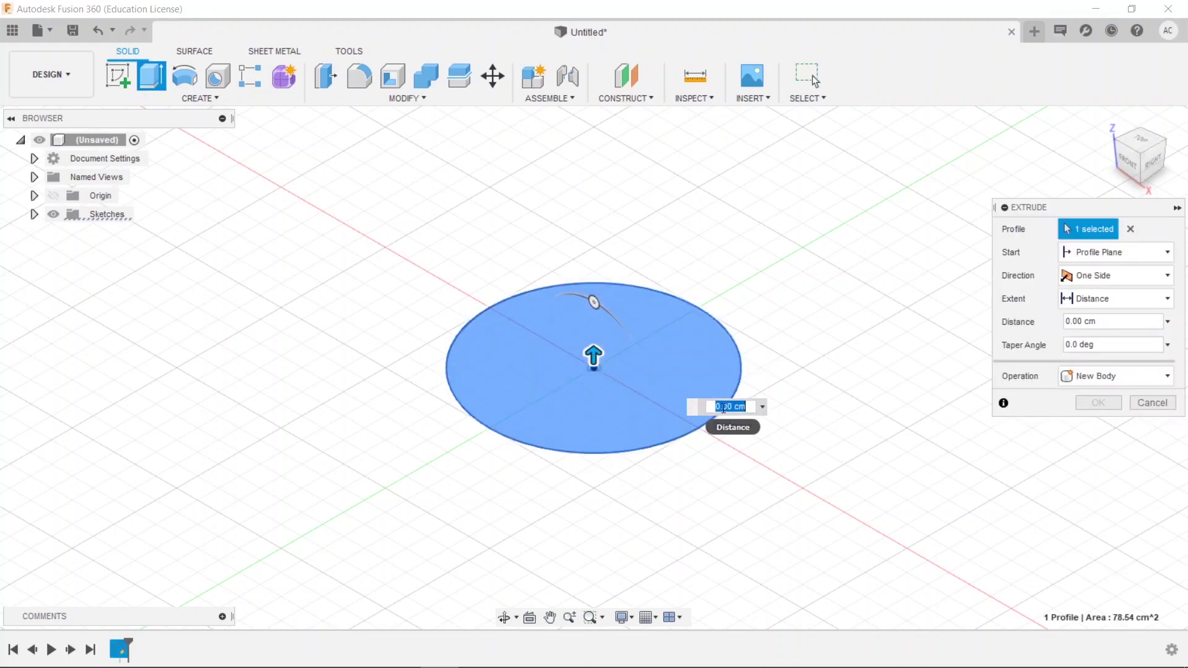
pyautogui.click(594, 356)
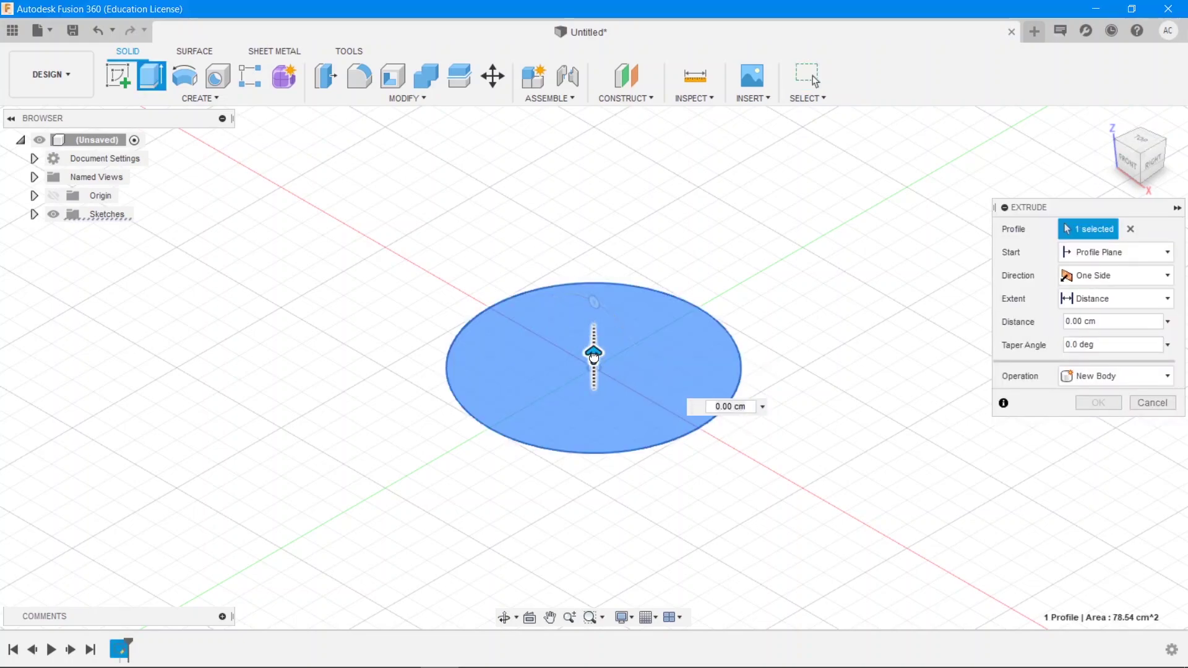
pyautogui.moveTo(594, 356); pyautogui.dragTo(600, 236)
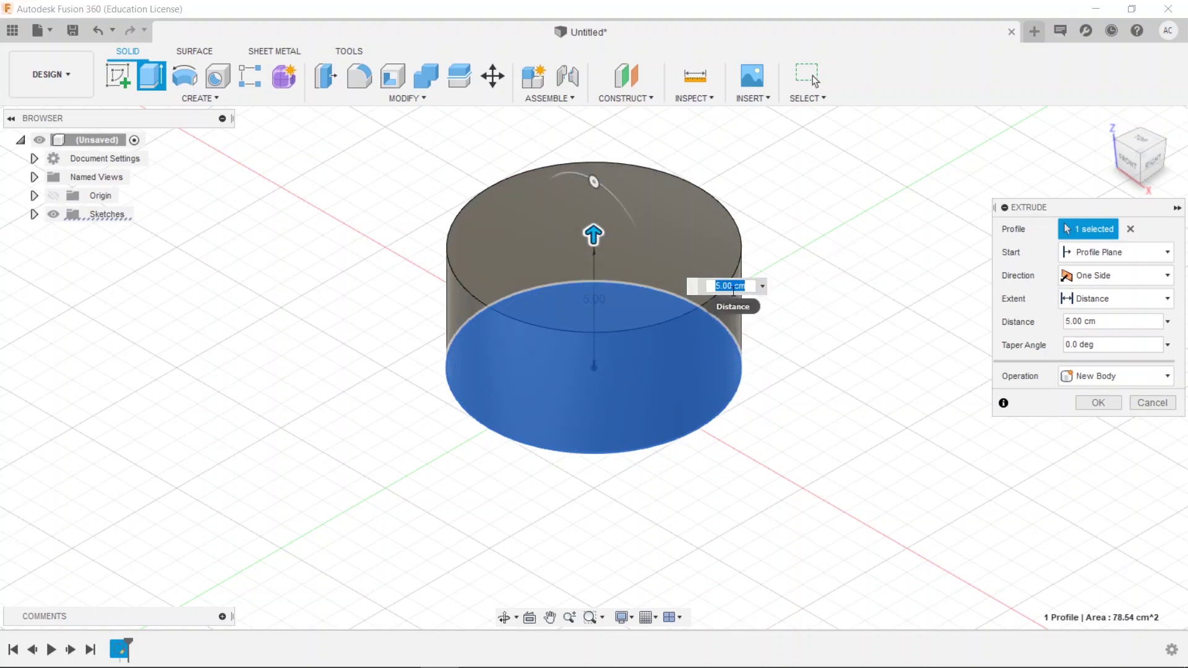
pyautogui.click(1099, 403)
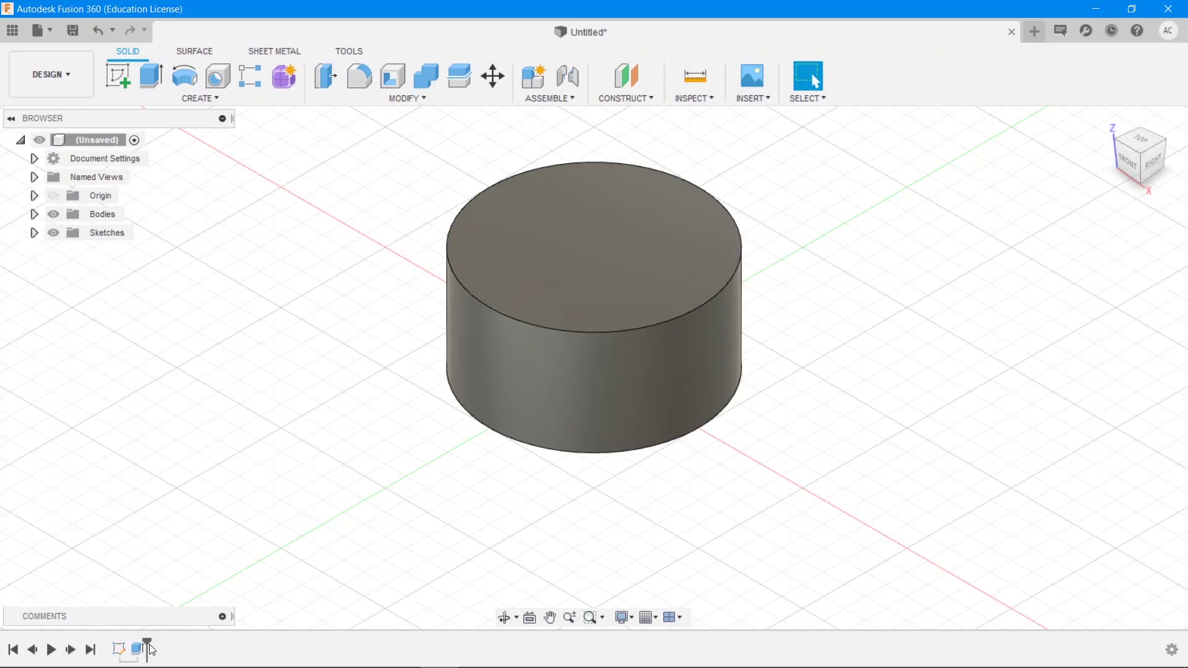
# Move the timeline marker back, forward past Extrude, then leave it before the Extrude feature.
pyautogui.moveTo(146, 644); pyautogui.dragTo(130, 643)
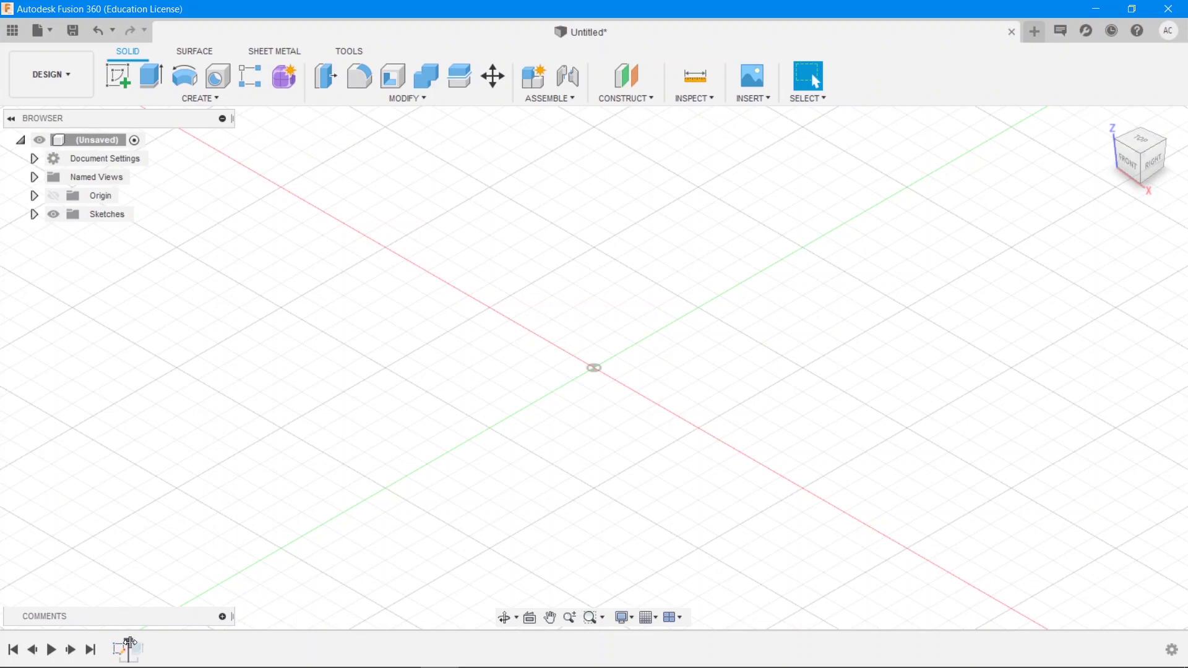
pyautogui.moveTo(130, 644); pyautogui.dragTo(146, 644)
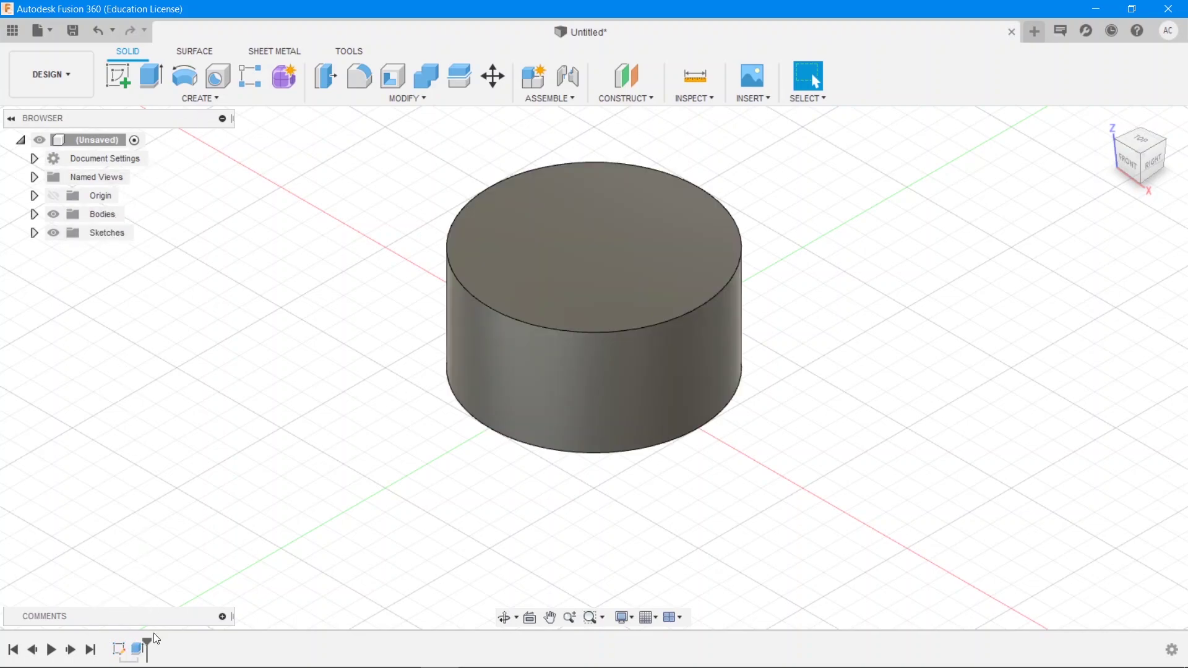
pyautogui.moveTo(147, 644); pyautogui.dragTo(130, 650)
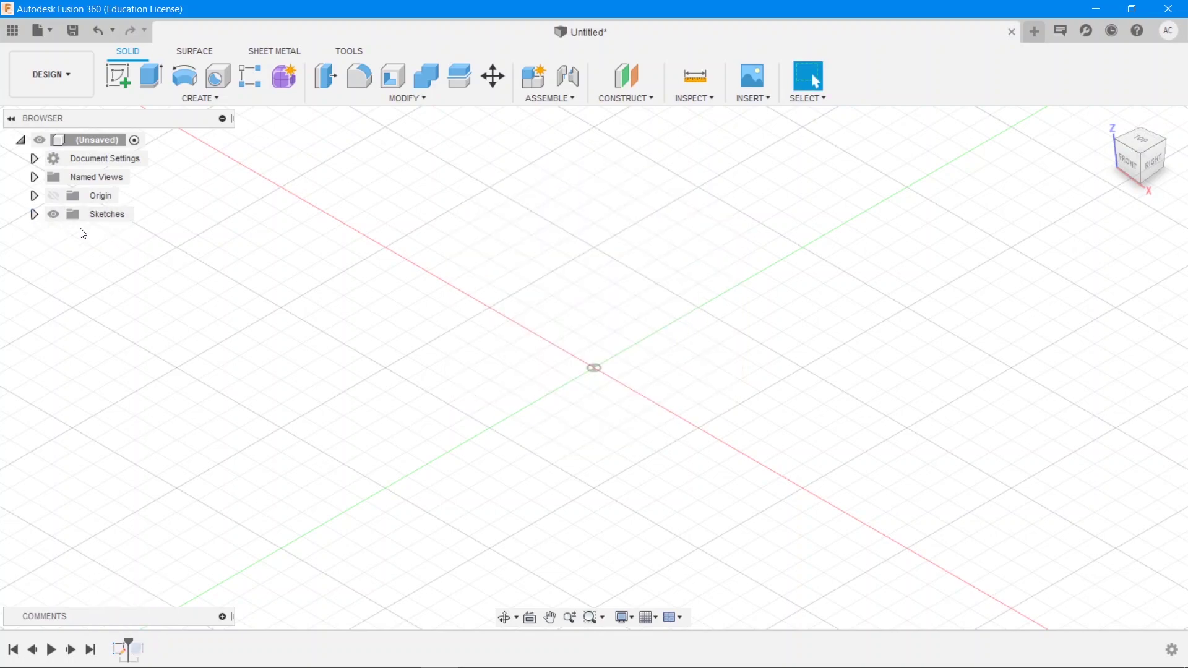
# Expand Sketches in the Browser and turn on Sketch1's visibility to show its circle.
pyautogui.click(35, 215)
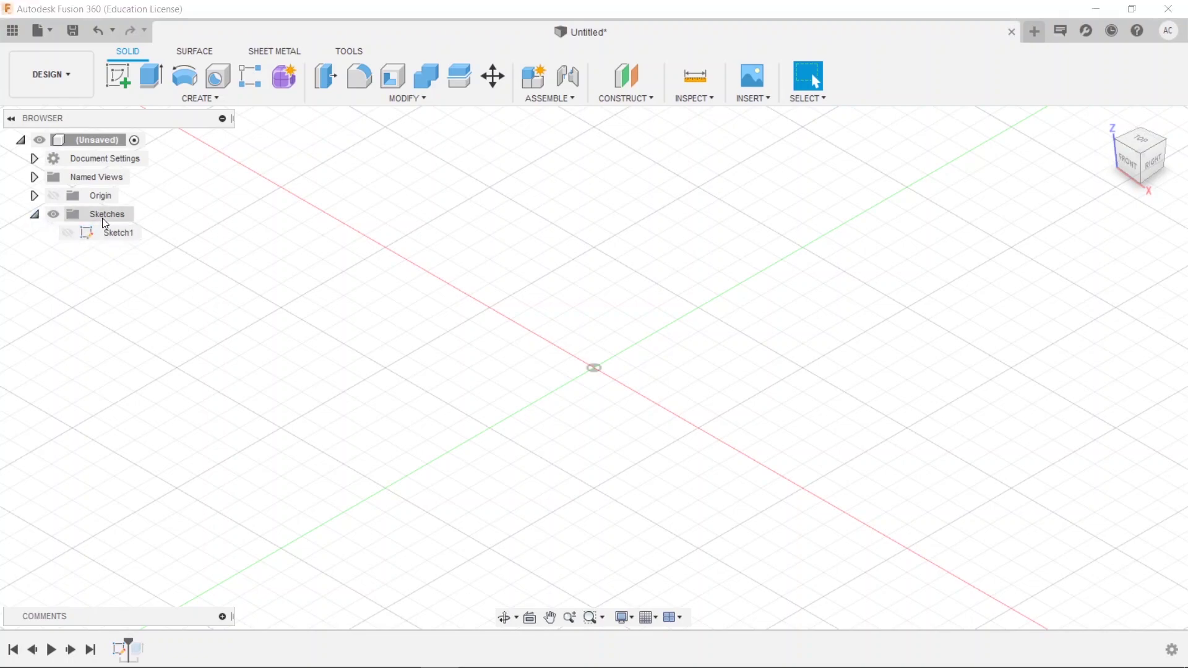
pyautogui.click(68, 235)
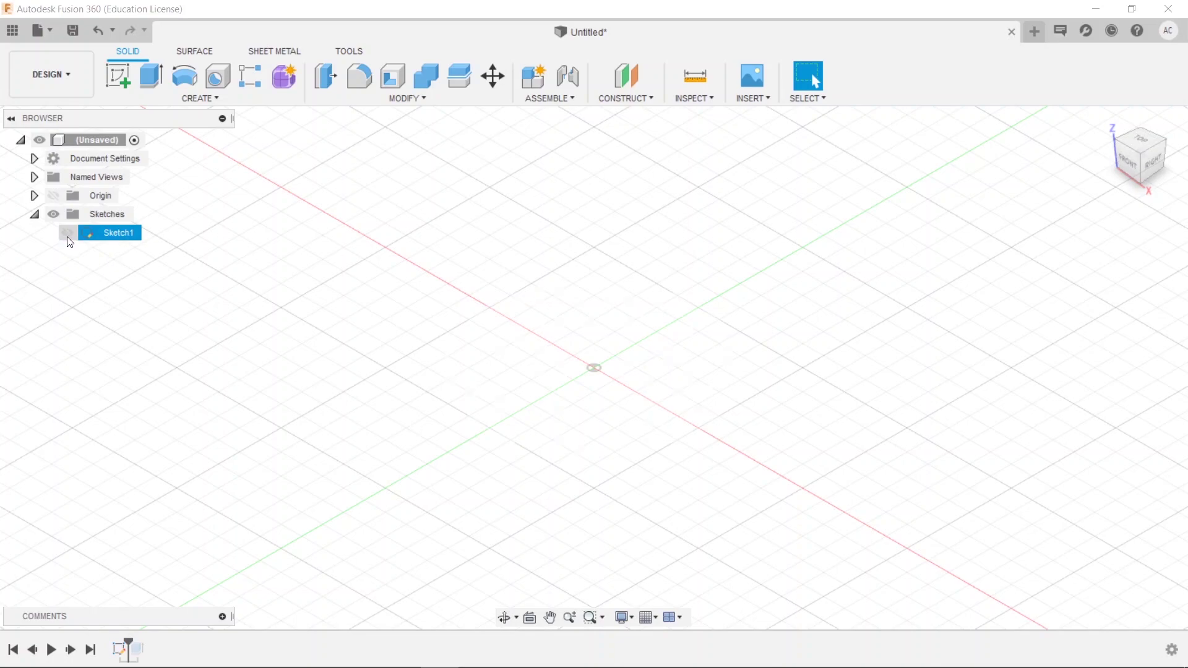
pyautogui.click(68, 235)
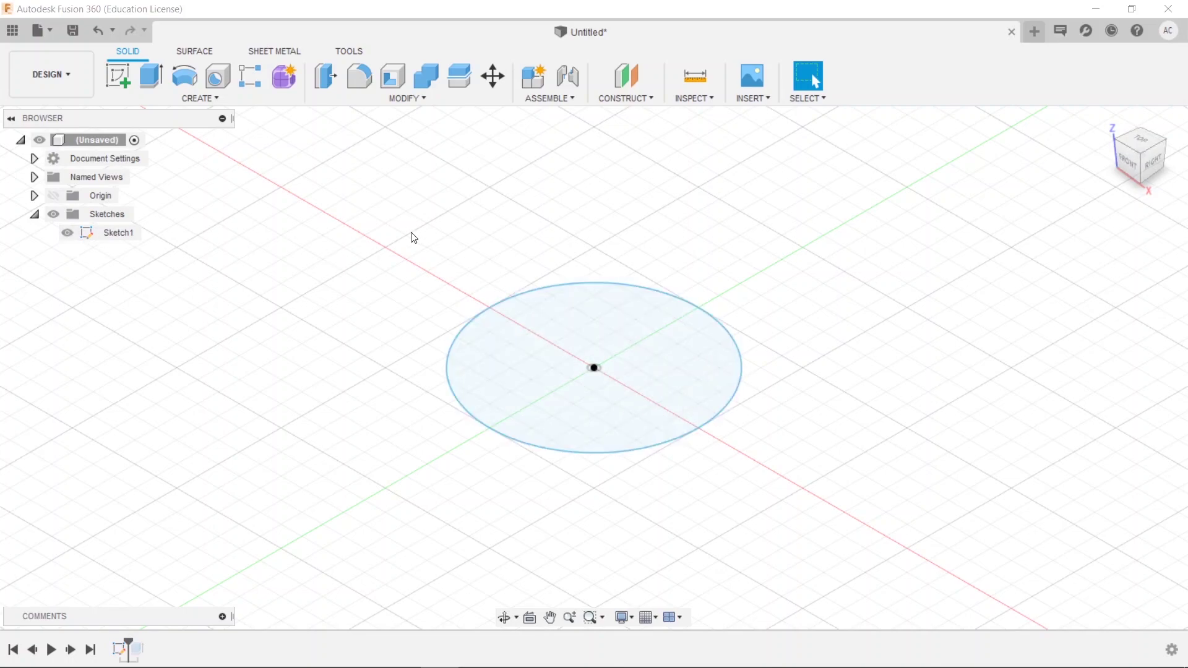
# Surface-extrude the Sketch1 circle 5.00 cm upward into an open cylindrical wall, Extrude2.
pyautogui.click(197, 51)
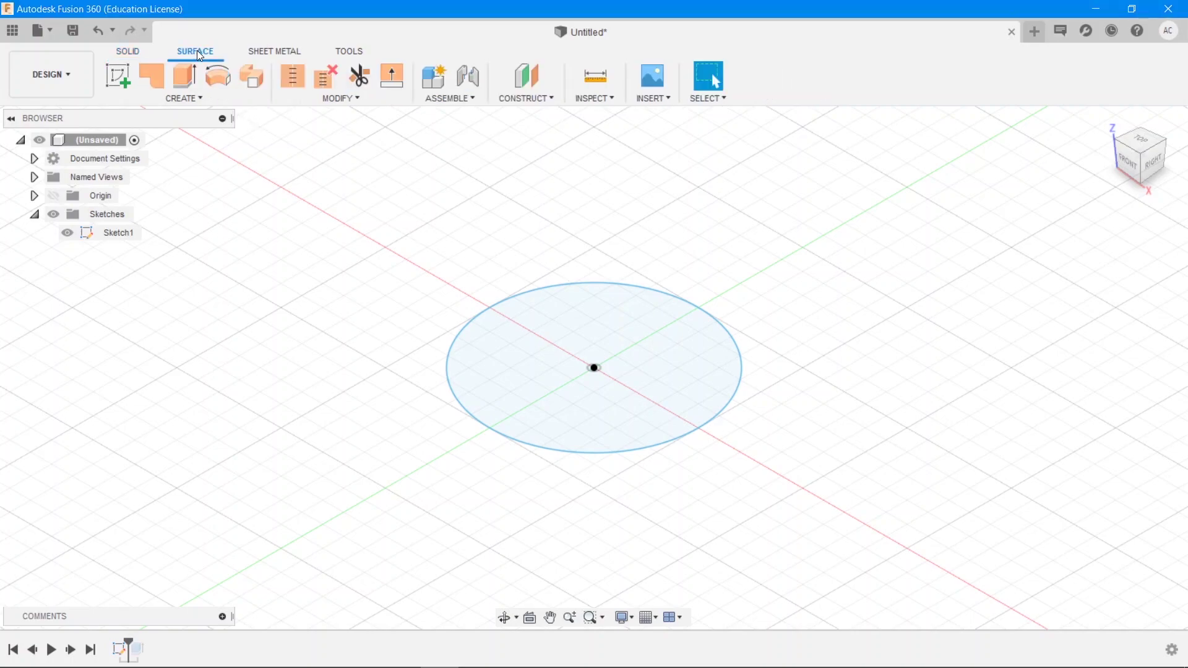
pyautogui.click(184, 87)
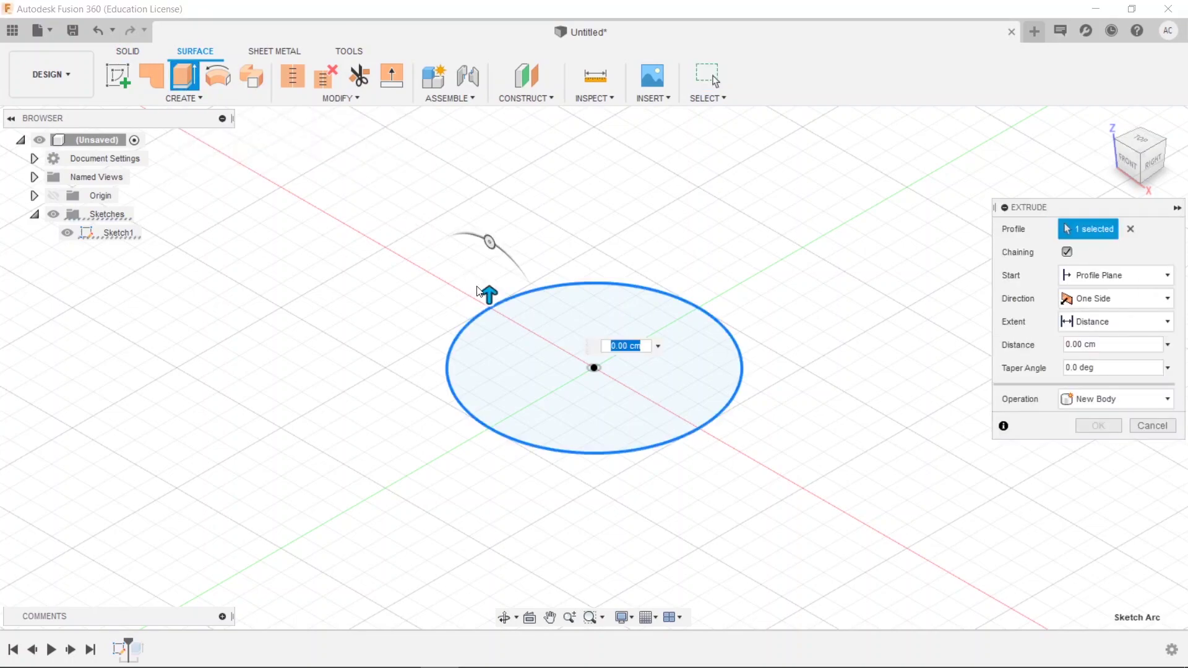
pyautogui.moveTo(489, 291); pyautogui.dragTo(480, 181)
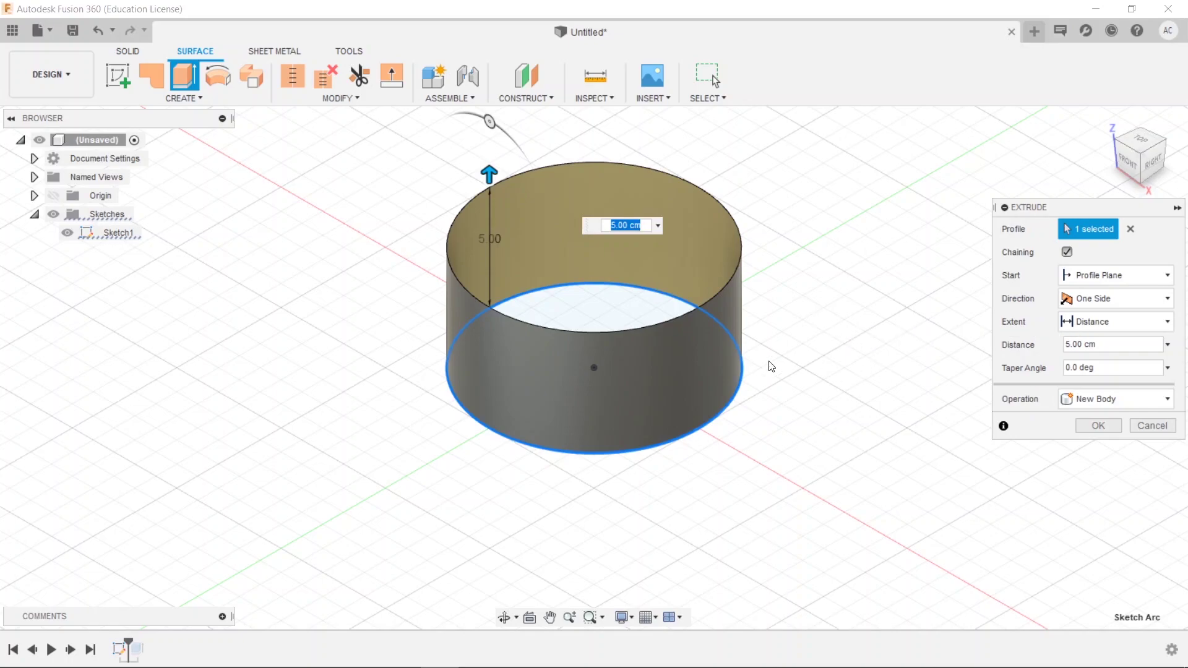
pyautogui.click(1094, 426)
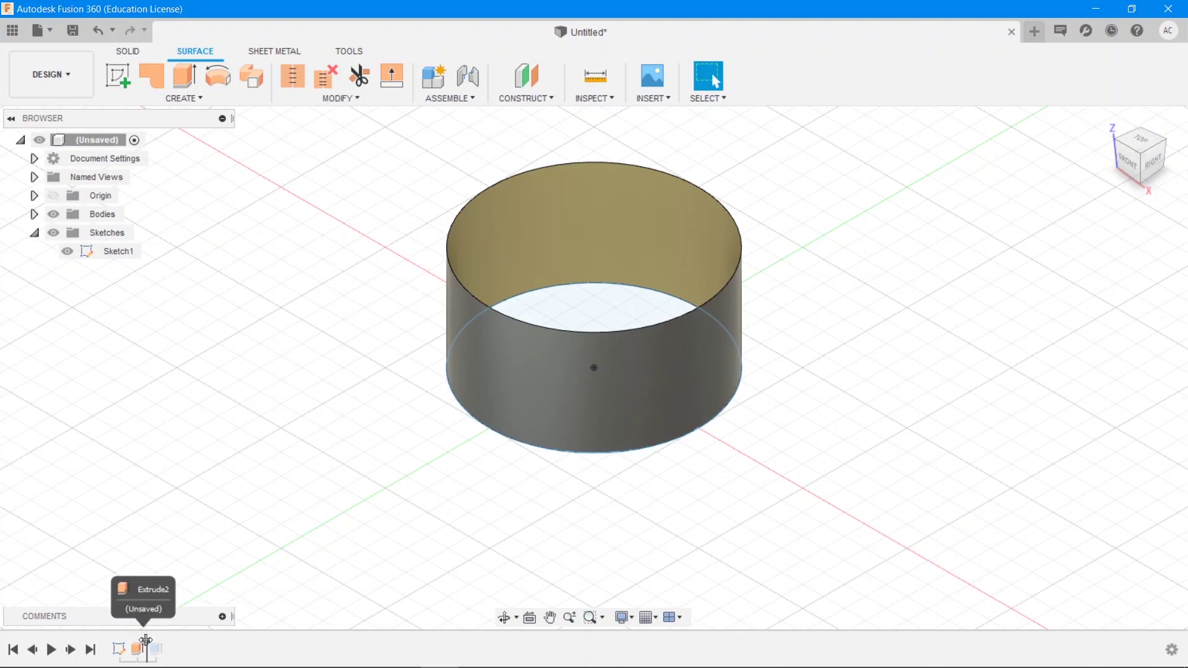
# Roll the timeline to the end, expand Bodies in the Browser, then roll back after Extrude2.
pyautogui.moveTo(147, 640); pyautogui.dragTo(182, 634)
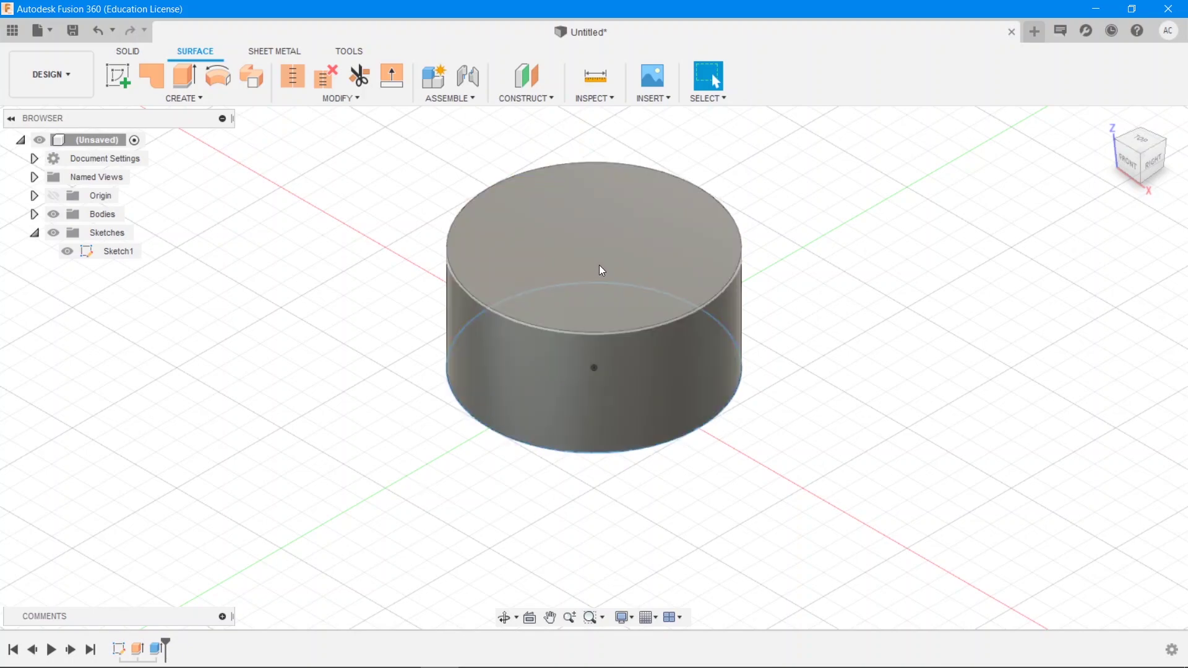
pyautogui.click(35, 214)
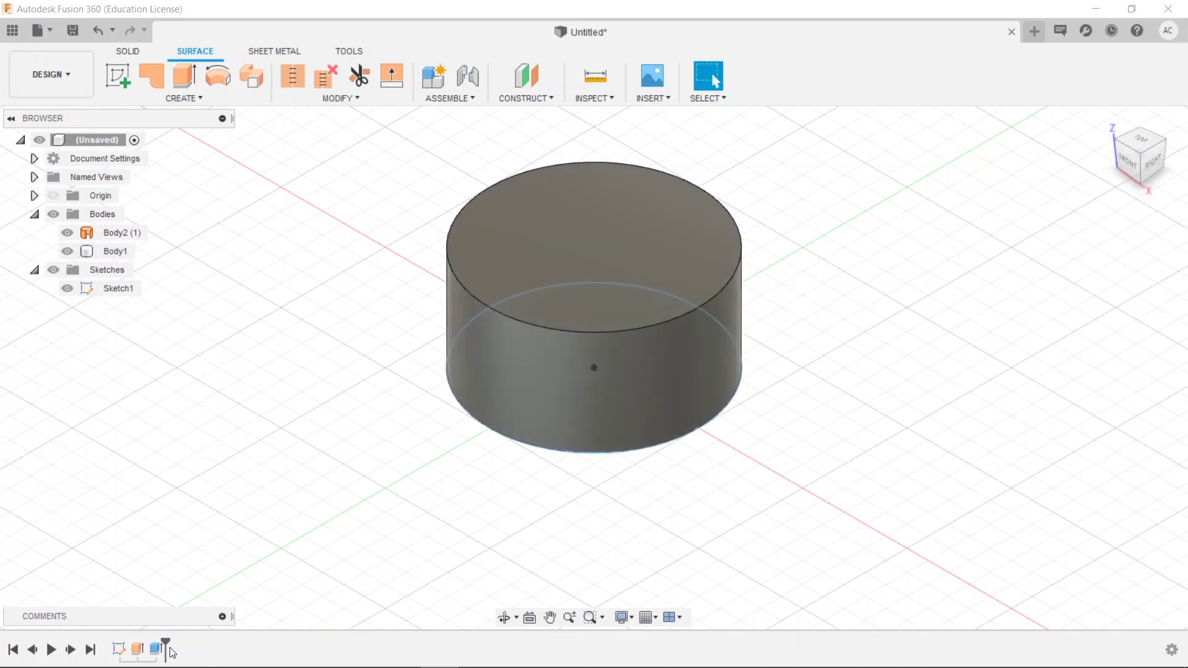
pyautogui.moveTo(166, 649); pyautogui.dragTo(148, 649)
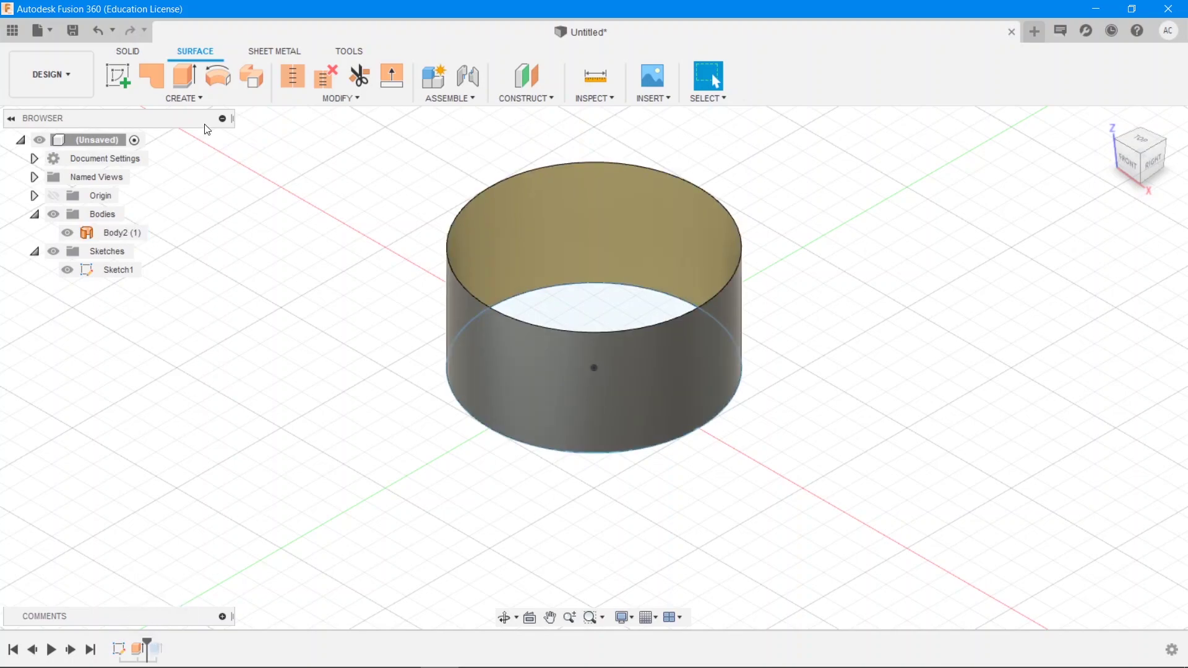
# Switch the ribbon from the SOLID tools to SURFACE and back to SOLID.
pyautogui.click(135, 57)
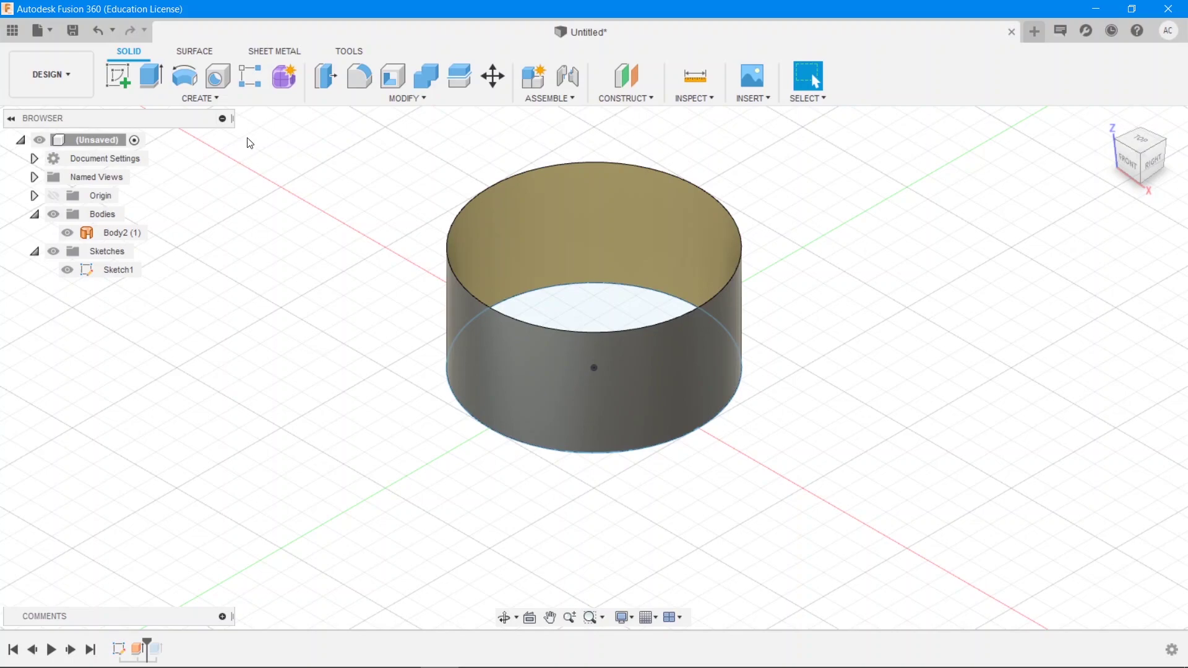
pyautogui.click(194, 52)
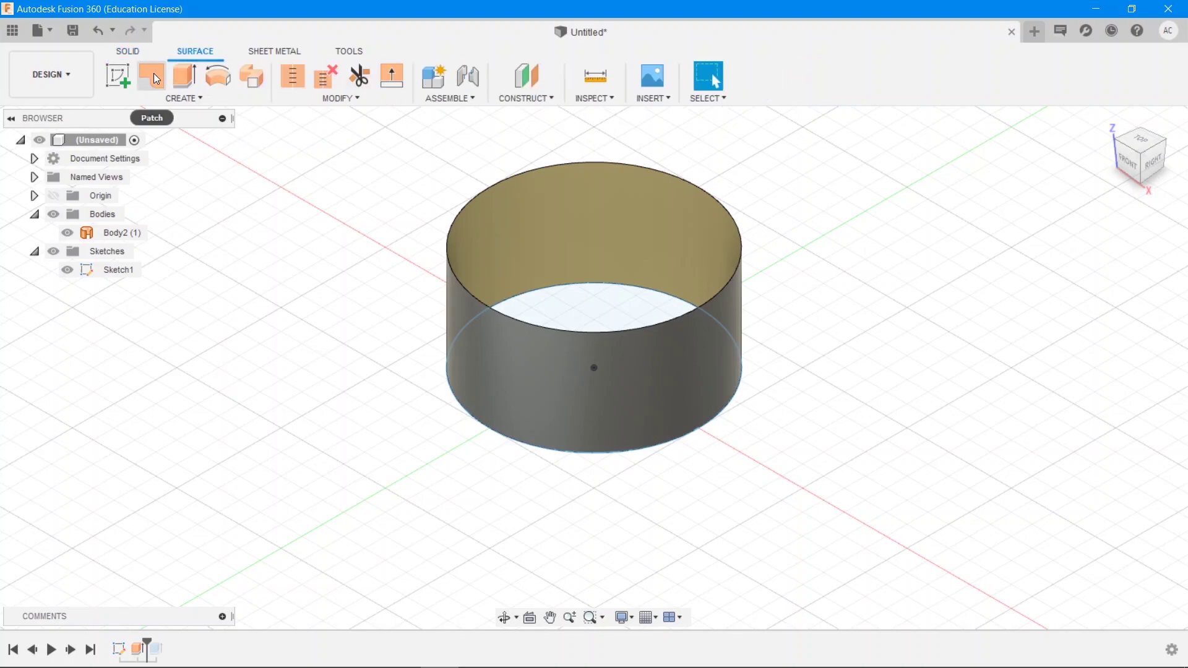
pyautogui.click(129, 52)
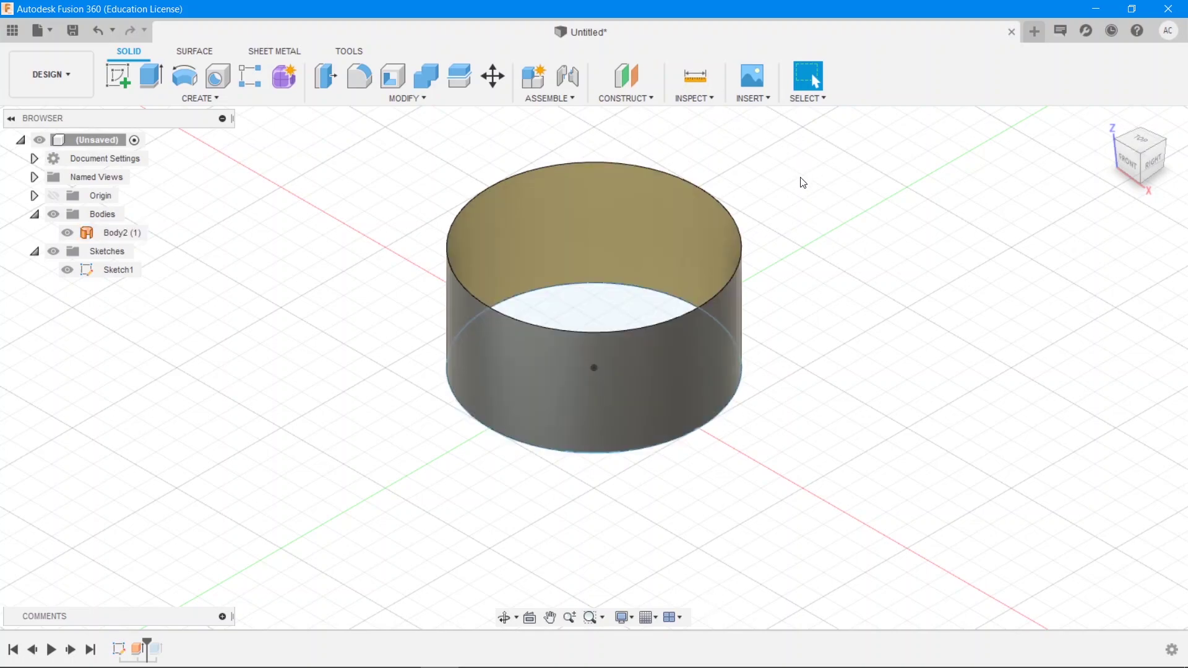
# Orbit with the ViewCube to view the cylinder from above, the sides, and down inside it.
pyautogui.moveTo(1120, 175)
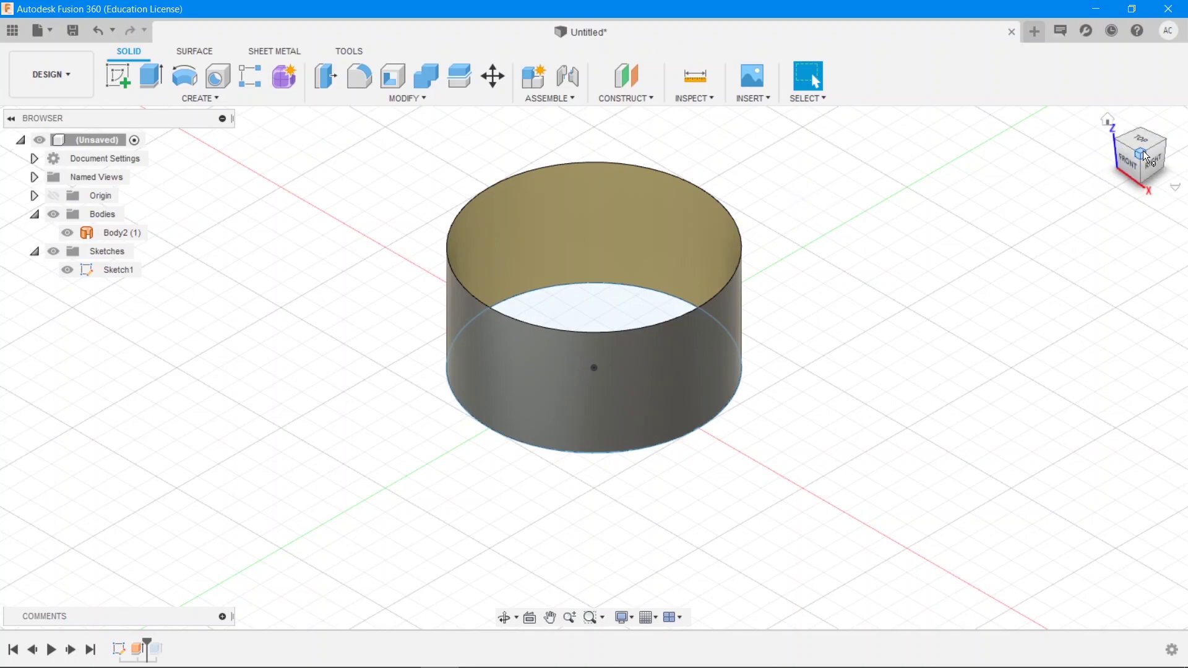
pyautogui.moveTo(1145, 159)
pyautogui.keyDown('shift'); pyautogui.mouseDown(button='middle')
pyautogui.moveTo(1145, 235)
pyautogui.moveTo(1145, 148)
pyautogui.moveTo(1132, 167)
pyautogui.moveTo(1141, 207)
pyautogui.moveTo(1144, 179)
pyautogui.moveTo(1113, 167)
pyautogui.moveTo(1114, 217)
pyautogui.moveTo(1114, 198)
pyautogui.moveTo(916, 198)
pyautogui.mouseUp(button='middle'); pyautogui.keyUp('shift')
pyautogui.keyDown('shift'); pyautogui.moveTo(1144, 209); pyautogui.dragTo(1144, 209, button='middle'); pyautogui.keyUp('shift')
pyautogui.keyDown('shift'); pyautogui.moveTo(1138, 150); pyautogui.dragTo(1138, 297, button='middle'); pyautogui.keyUp('shift')
pyautogui.keyDown('shift'); pyautogui.moveTo(958, 285); pyautogui.dragTo(957, 268, button='middle'); pyautogui.keyUp('shift')
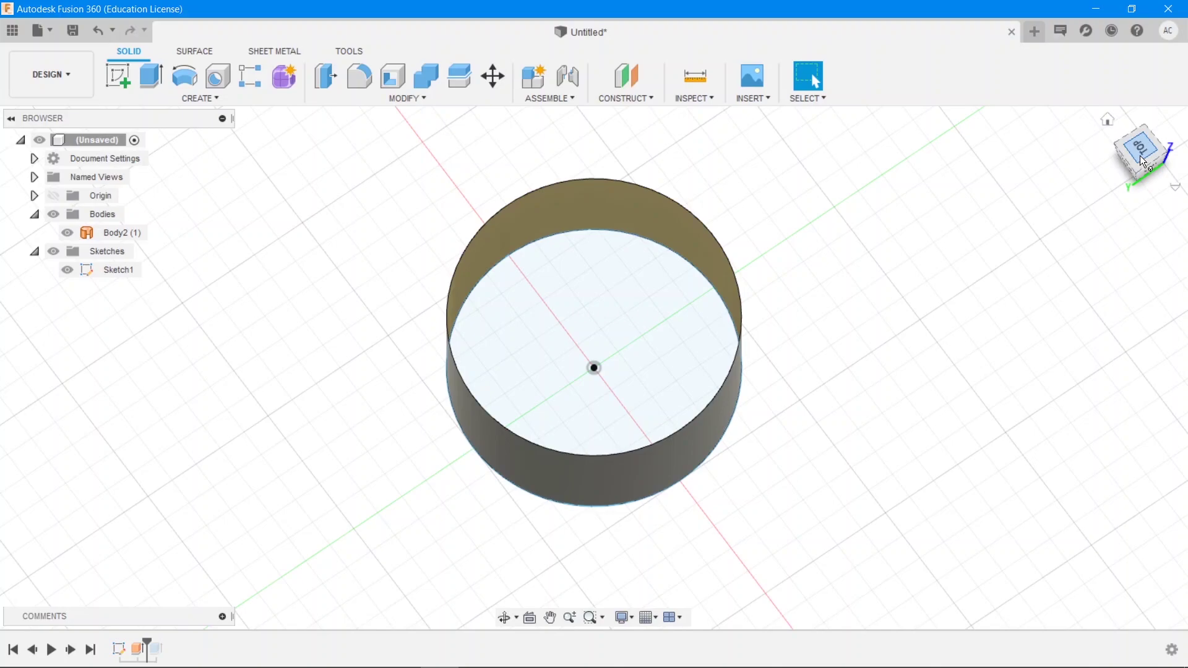
pyautogui.moveTo(1140, 155)
pyautogui.keyDown('shift'); pyautogui.mouseDown(button='middle')
pyautogui.moveTo(1104, 136)
pyautogui.moveTo(1140, 156)
pyautogui.mouseUp(button='middle'); pyautogui.keyUp('shift')
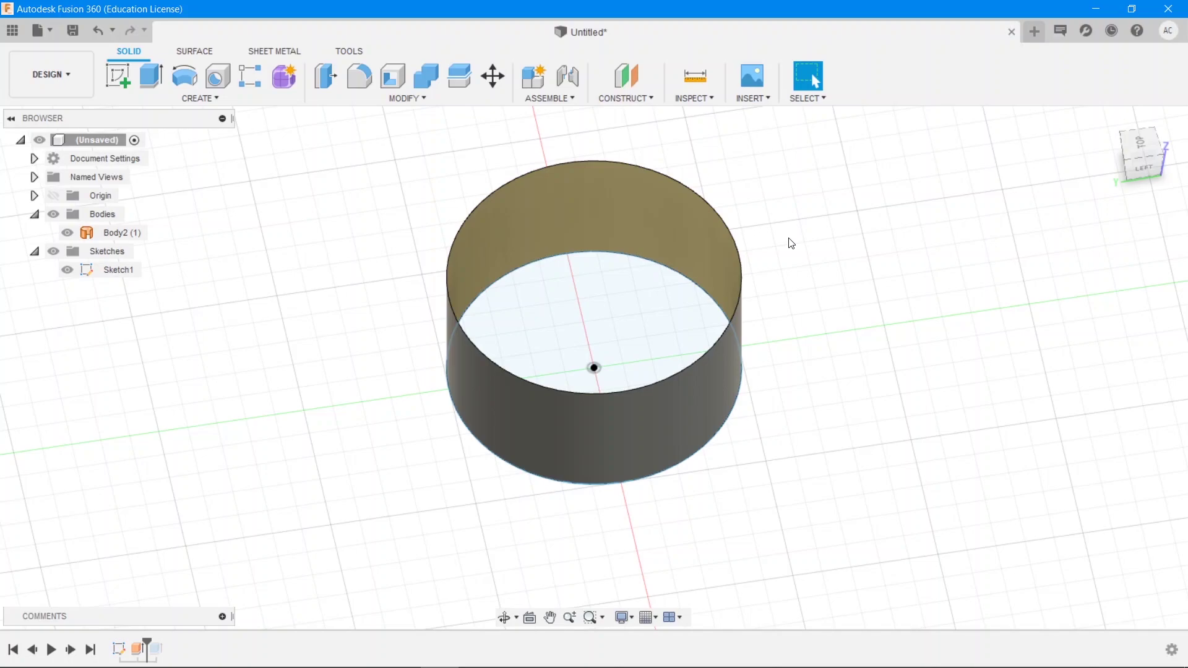
pyautogui.keyDown('shift'); pyautogui.moveTo(788, 236); pyautogui.dragTo(564, 206, button='middle'); pyautogui.keyUp('shift')
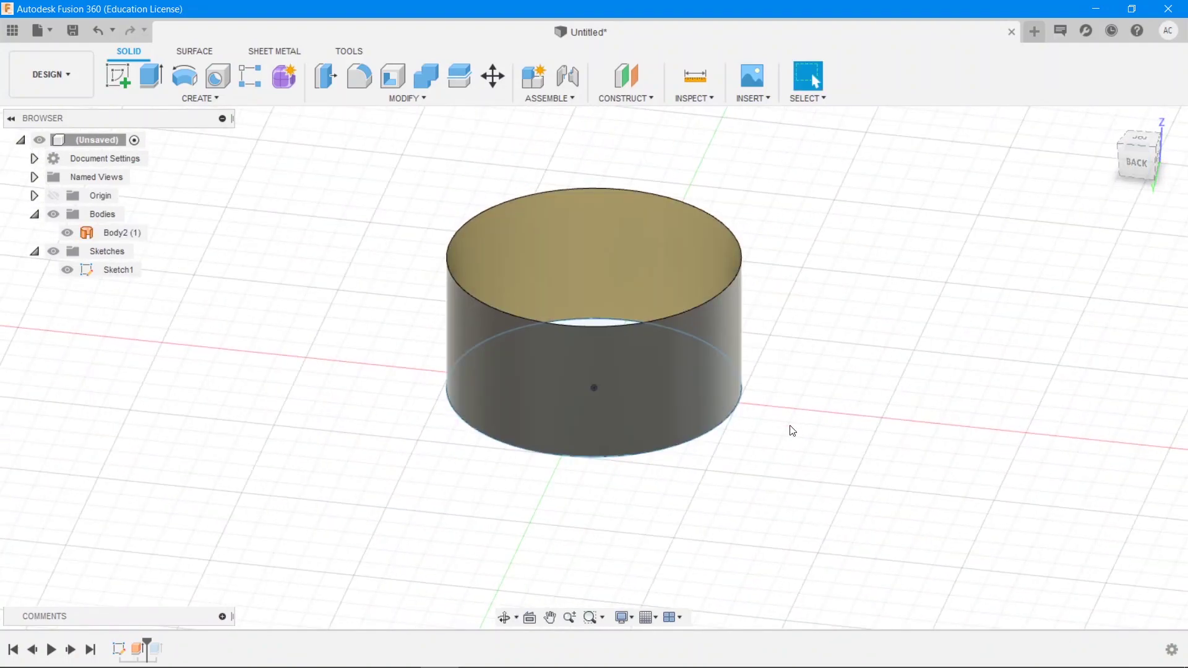
# Free-orbit to look into the cylinder, then return to the Home view.
pyautogui.click(505, 618)
pyautogui.moveTo(798, 310); pyautogui.dragTo(1114, 248)
pyautogui.moveTo(1110, 123)
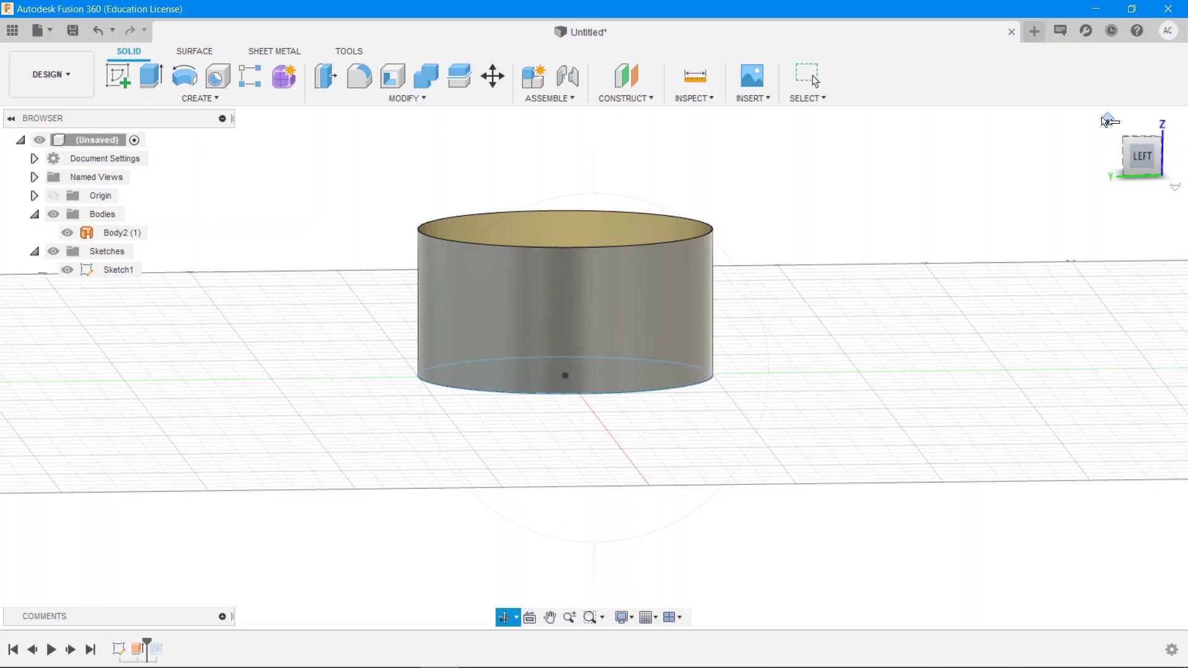
pyautogui.click(1107, 119)
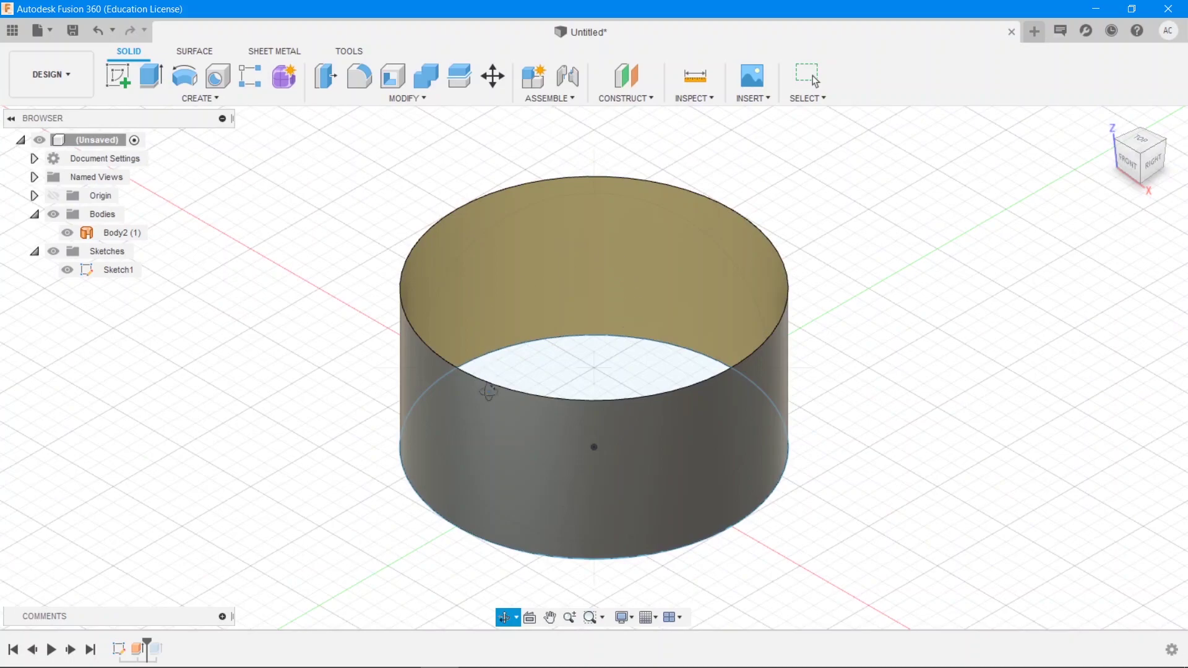
pyautogui.moveTo(1157, 172)
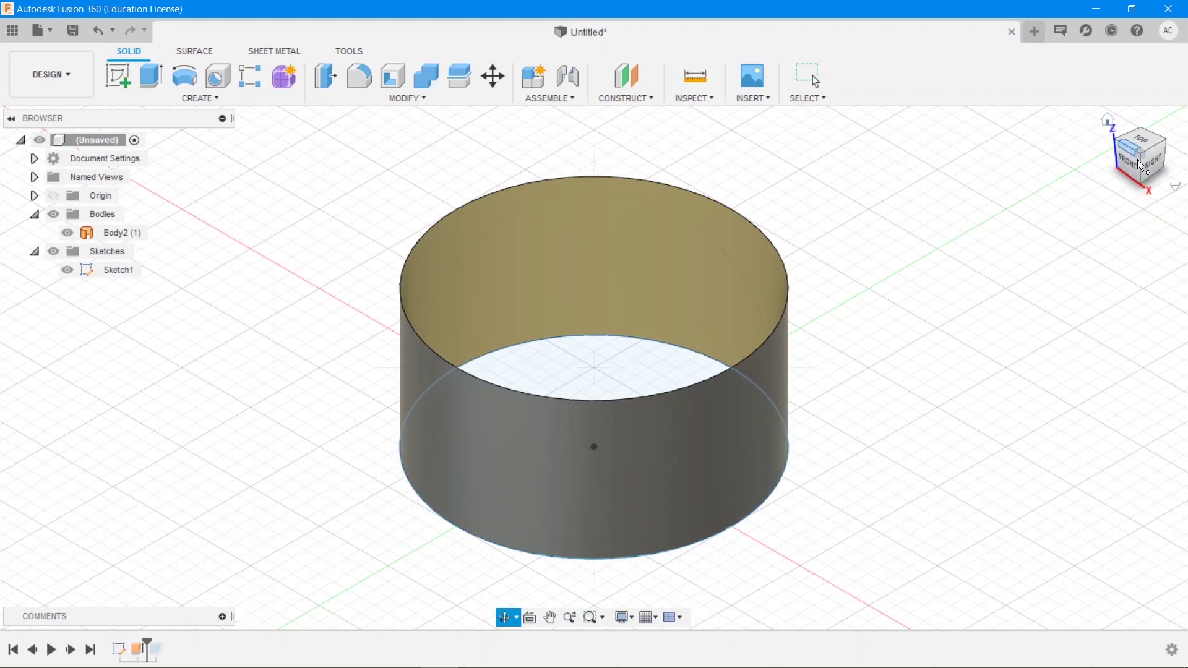
pyautogui.click(1160, 163)
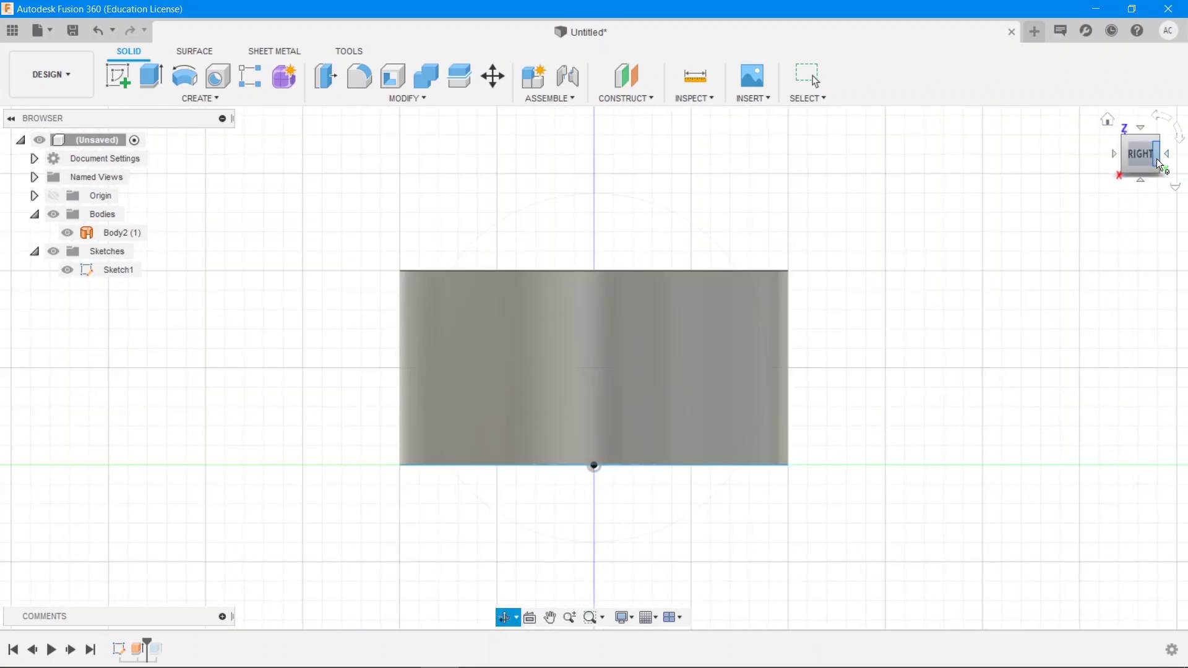
pyautogui.click(1167, 156)
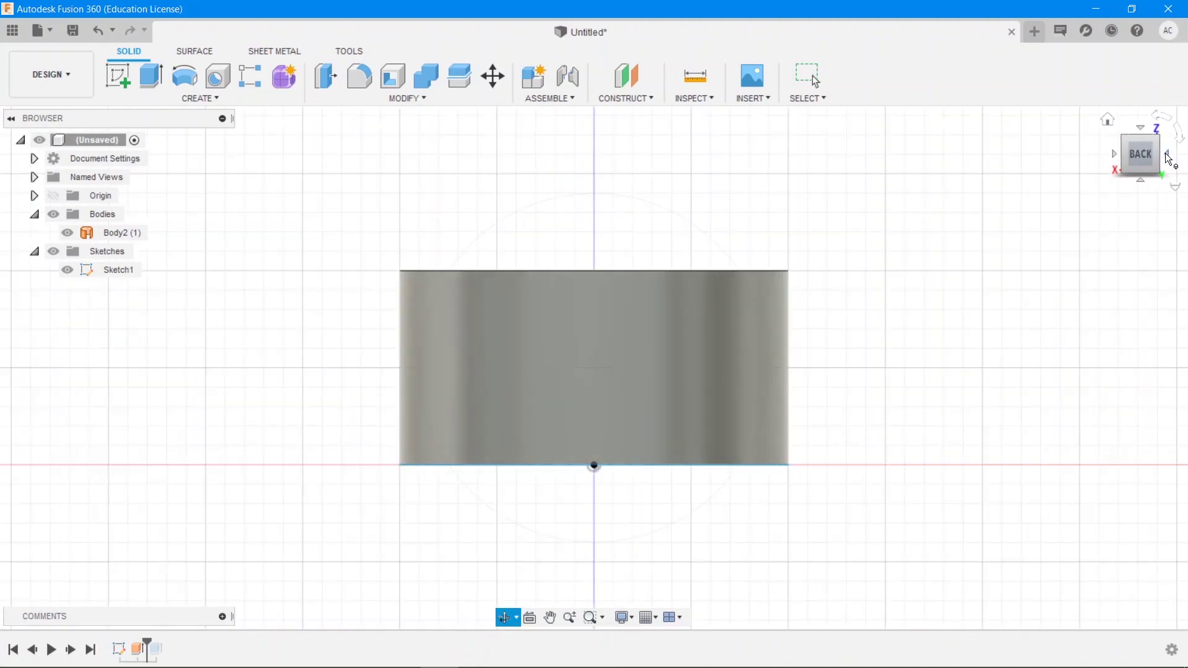
pyautogui.click(1167, 155)
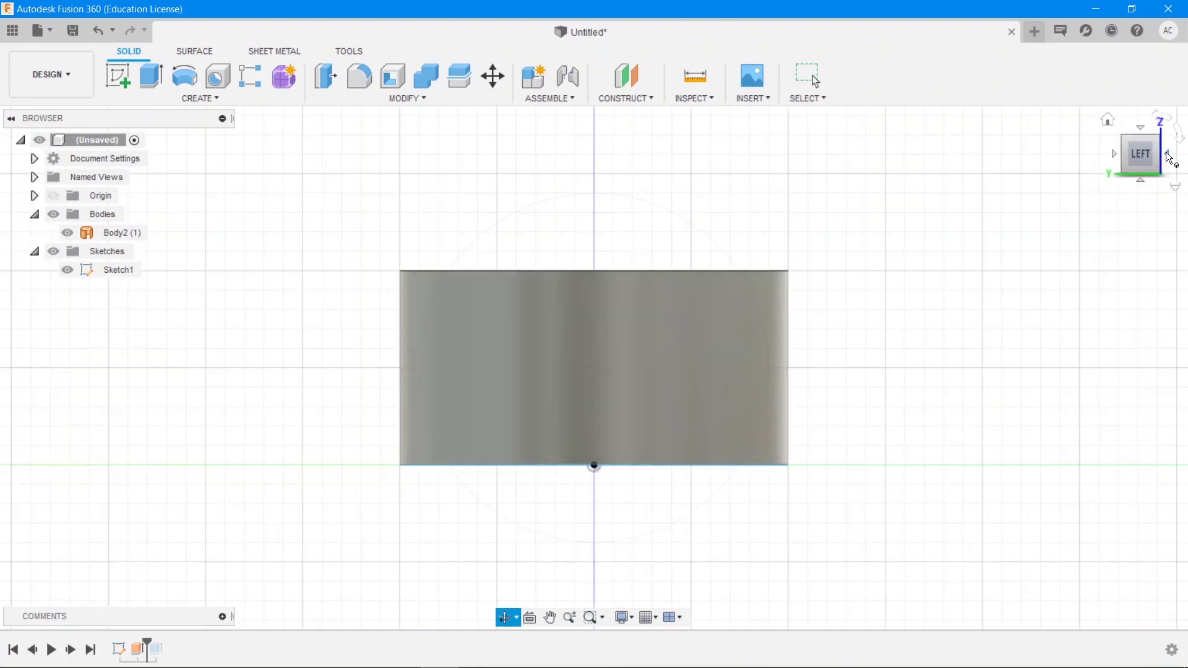
pyautogui.click(1167, 155)
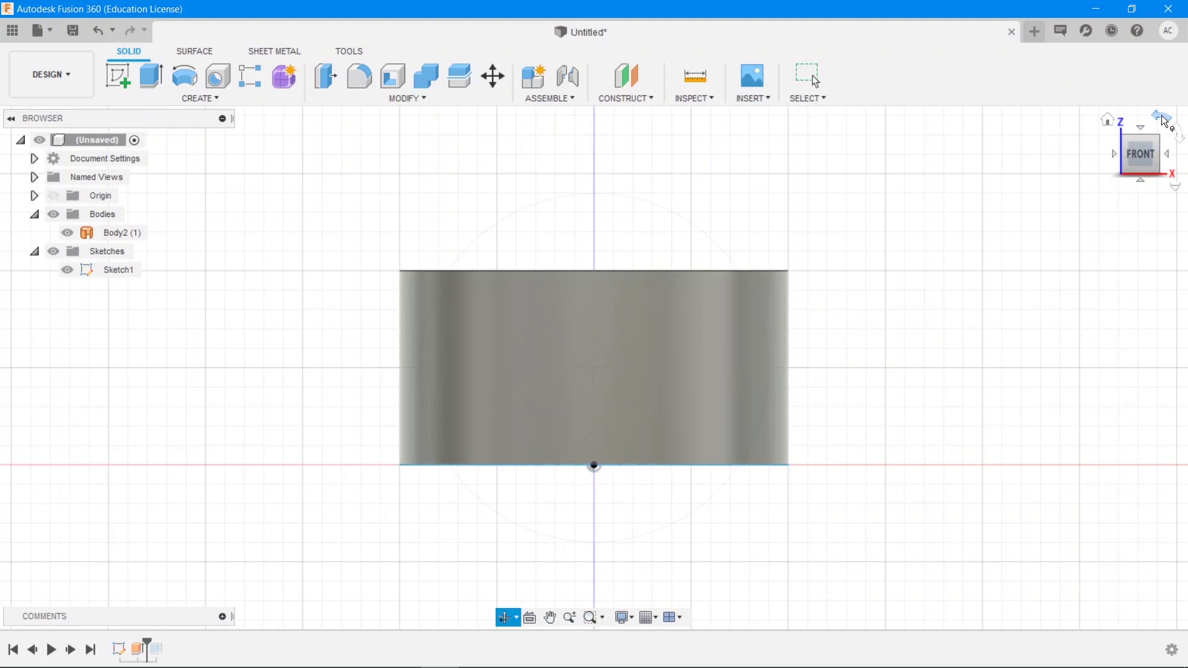
pyautogui.click(1165, 121)
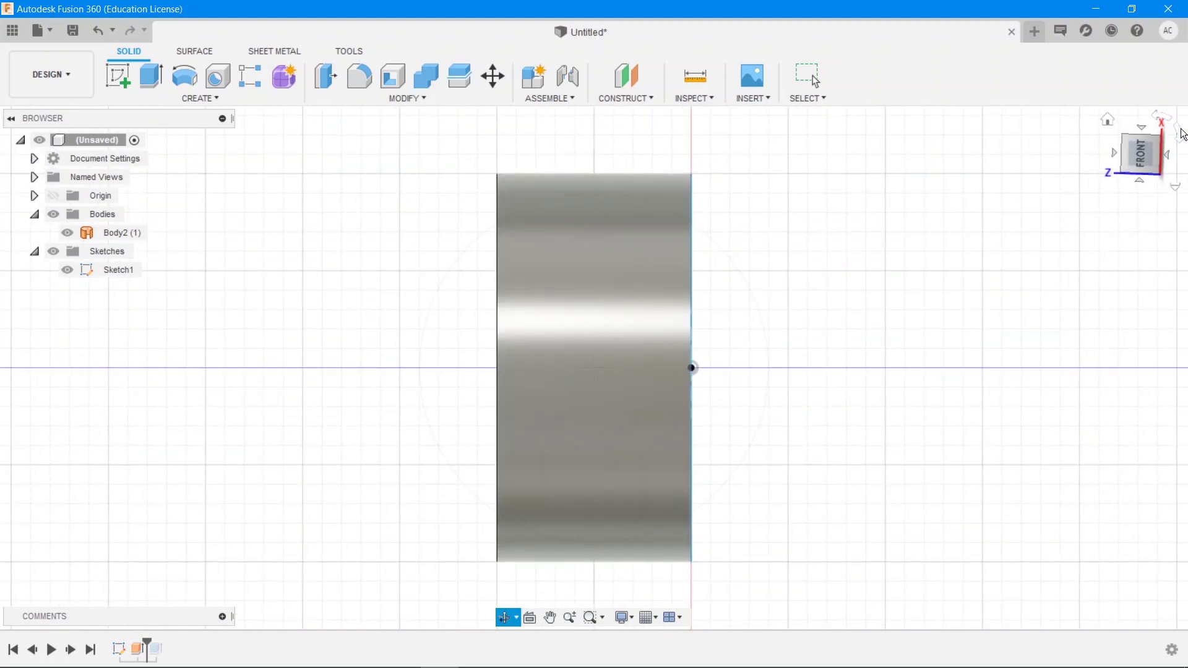
pyautogui.click(1111, 164)
pyautogui.moveTo(594, 368)
pyautogui.keyDown('shift'); pyautogui.mouseDown(button='middle')
pyautogui.moveTo(644, 335)
pyautogui.moveTo(1073, 268)
pyautogui.mouseUp(button='middle'); pyautogui.keyUp('shift')
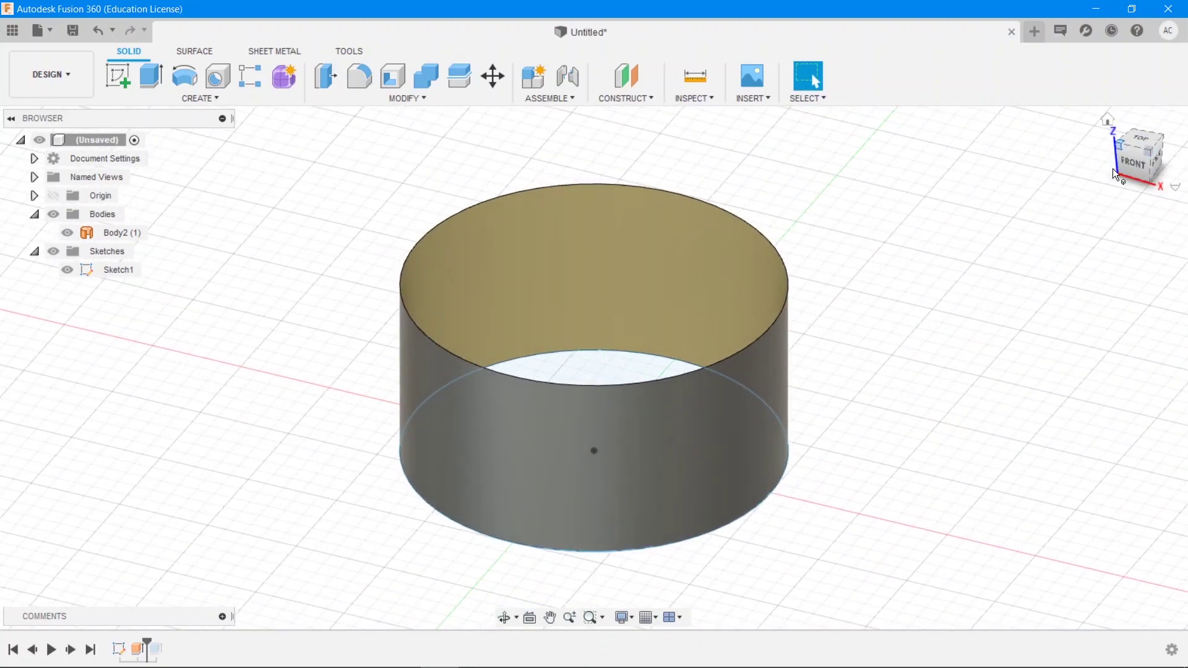
# Try Perspective projection from the ViewCube menu, then revert to Orthographic.
pyautogui.click(1176, 187)
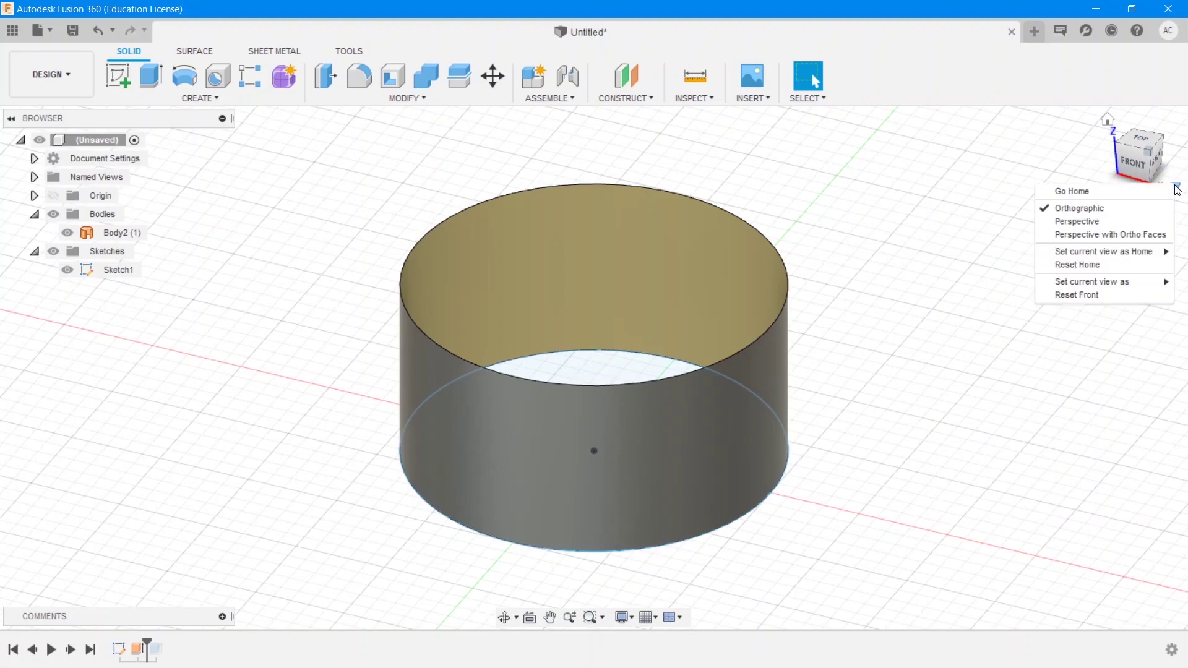
pyautogui.click(1108, 222)
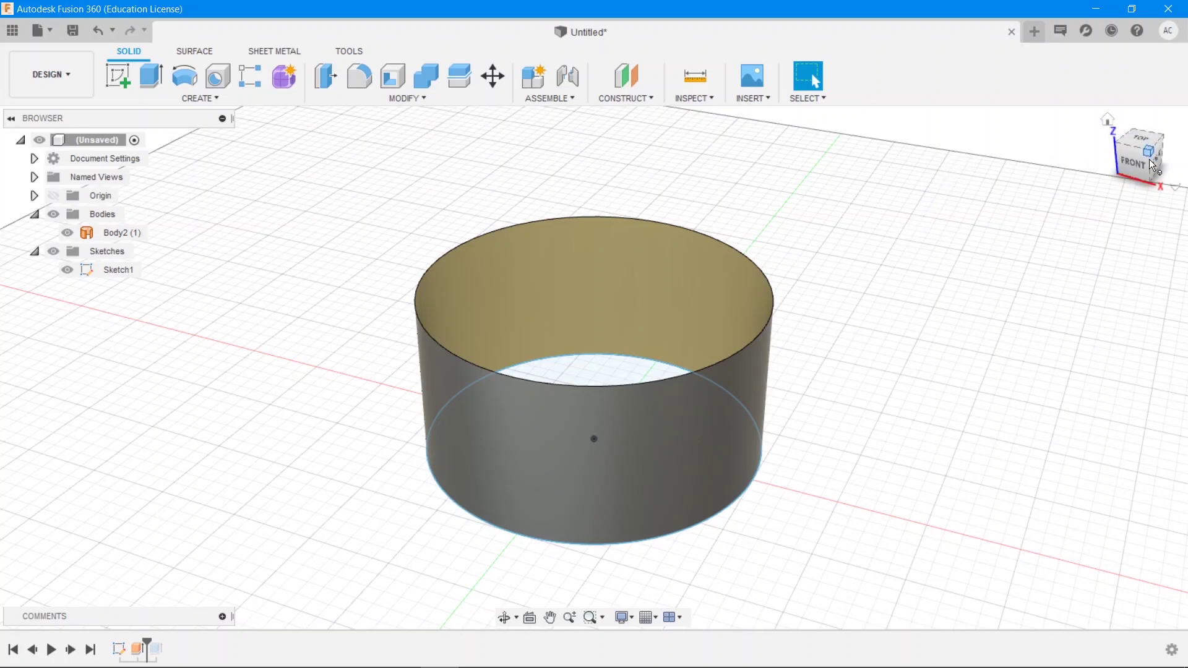
pyautogui.click(1175, 186)
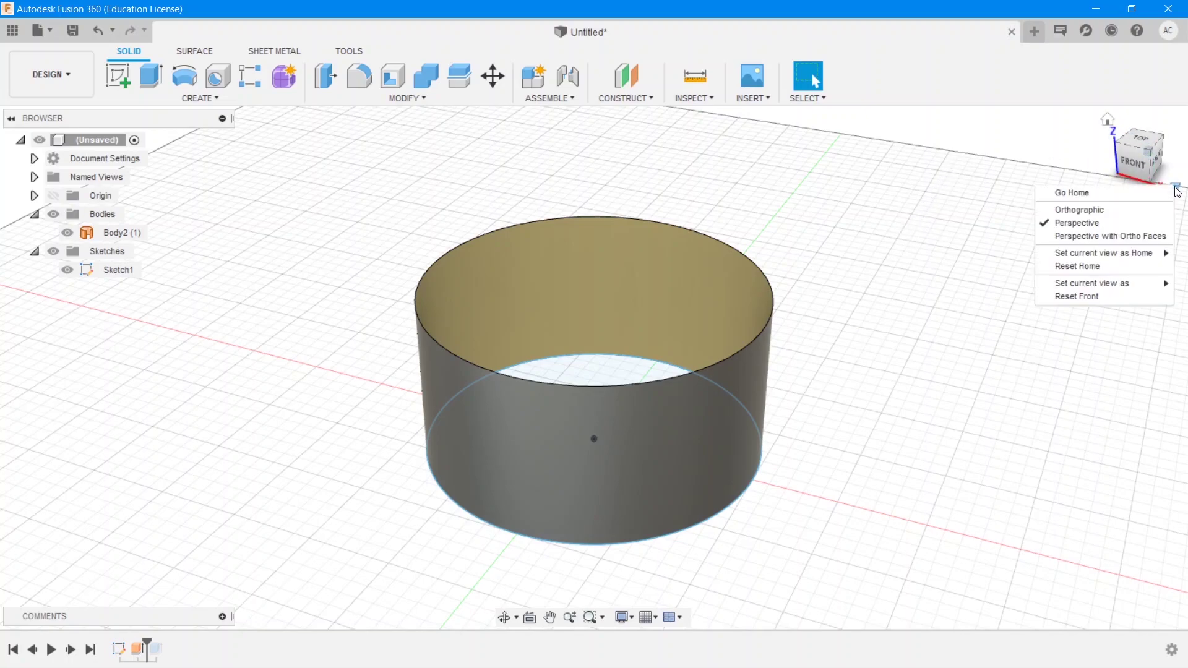
pyautogui.click(1105, 209)
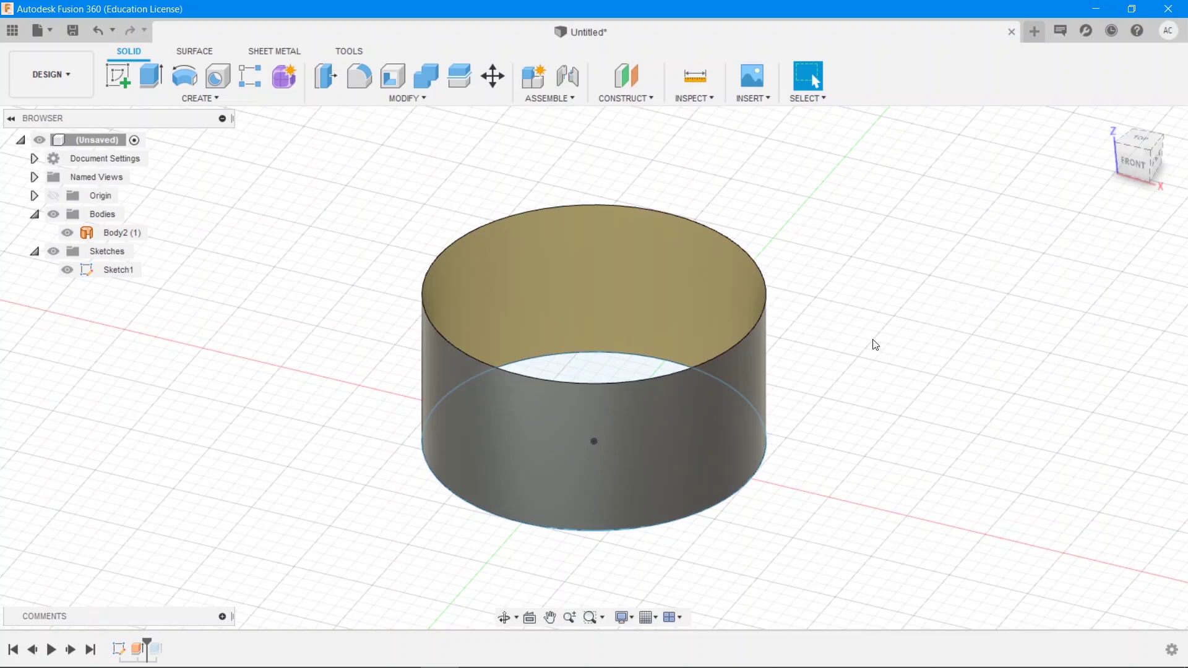
# Select and clear Body2 (1) and its bottom edge, switching the view to Perspective meanwhile.
pyautogui.click(700, 341)
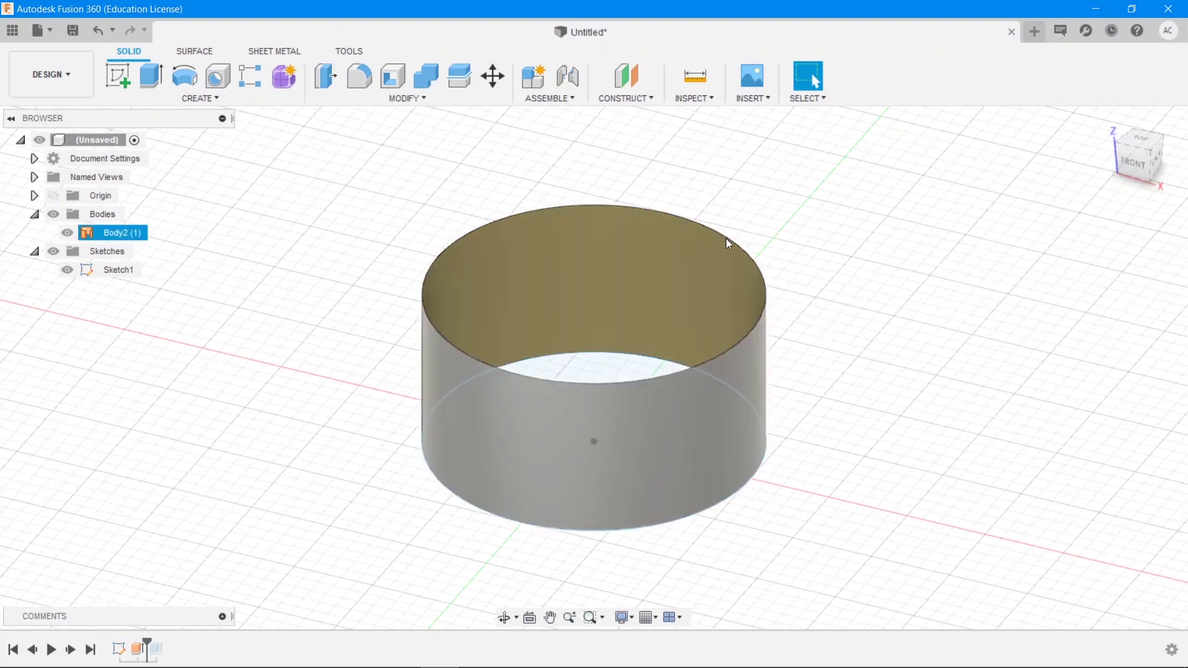
pyautogui.click(553, 358)
pyautogui.click(730, 298)
pyautogui.click(907, 313)
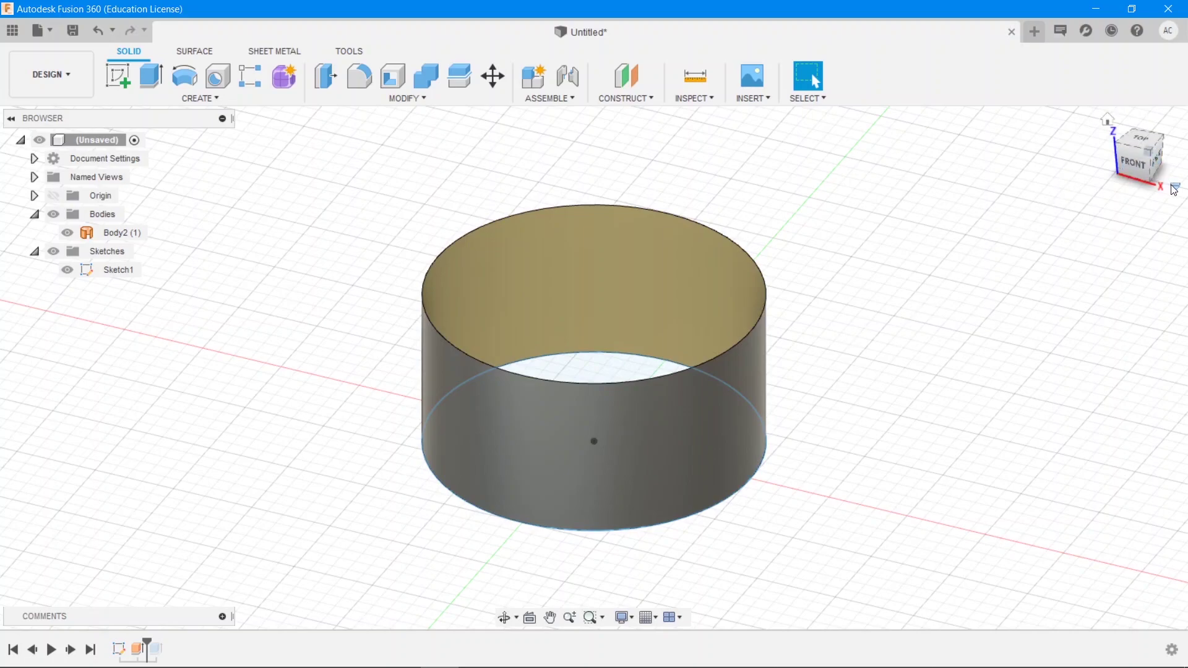
pyautogui.click(1174, 190)
pyautogui.click(1083, 224)
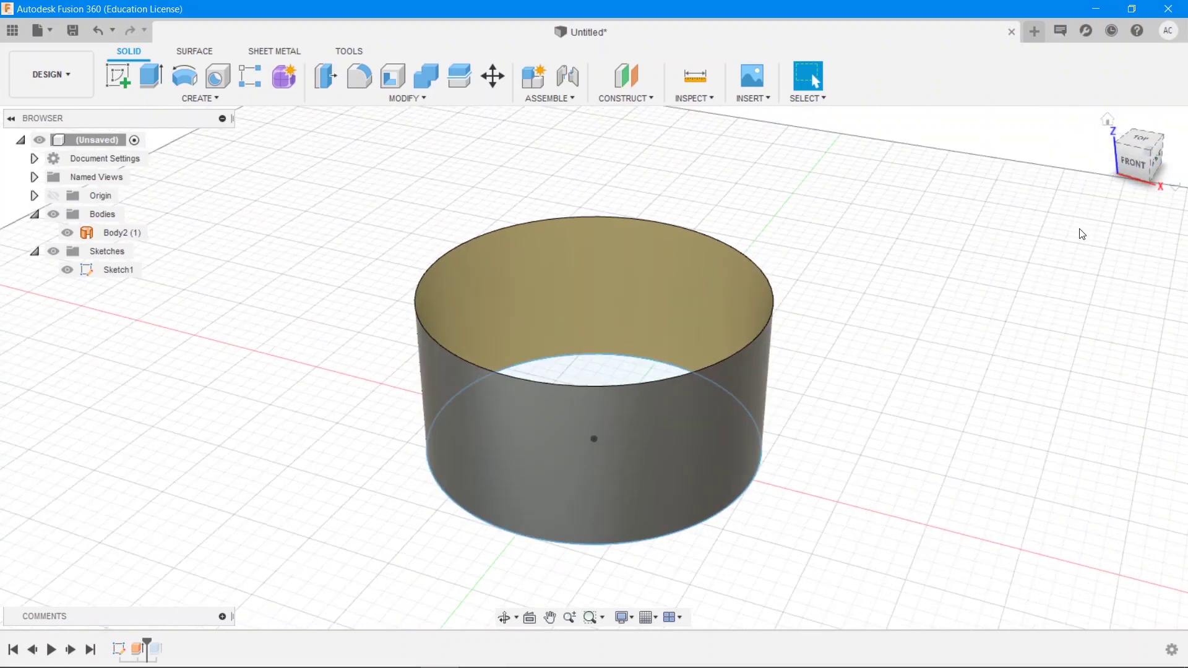
pyautogui.click(732, 276)
pyautogui.click(641, 358)
pyautogui.click(667, 348)
pyautogui.click(830, 316)
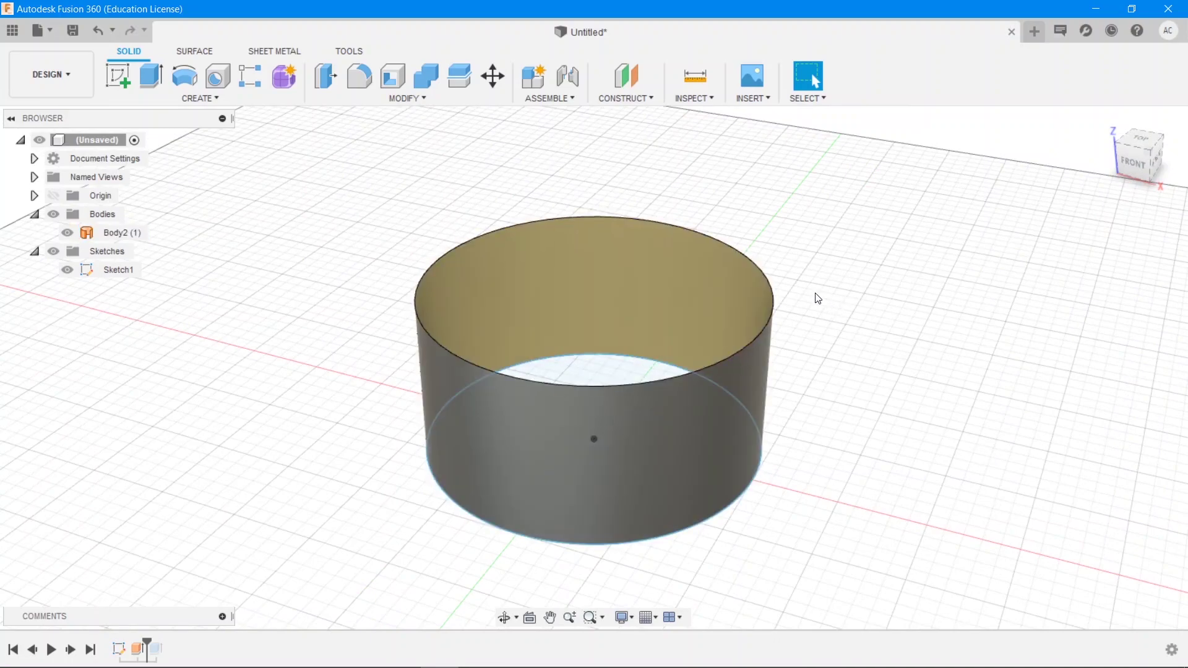
# Orbit the cylinder, switch to Orthographic, go to the TOP view, then set Perspective.
pyautogui.keyDown('shift'); pyautogui.moveTo(817, 291); pyautogui.dragTo(647, 369, button='middle'); pyautogui.keyUp('shift')
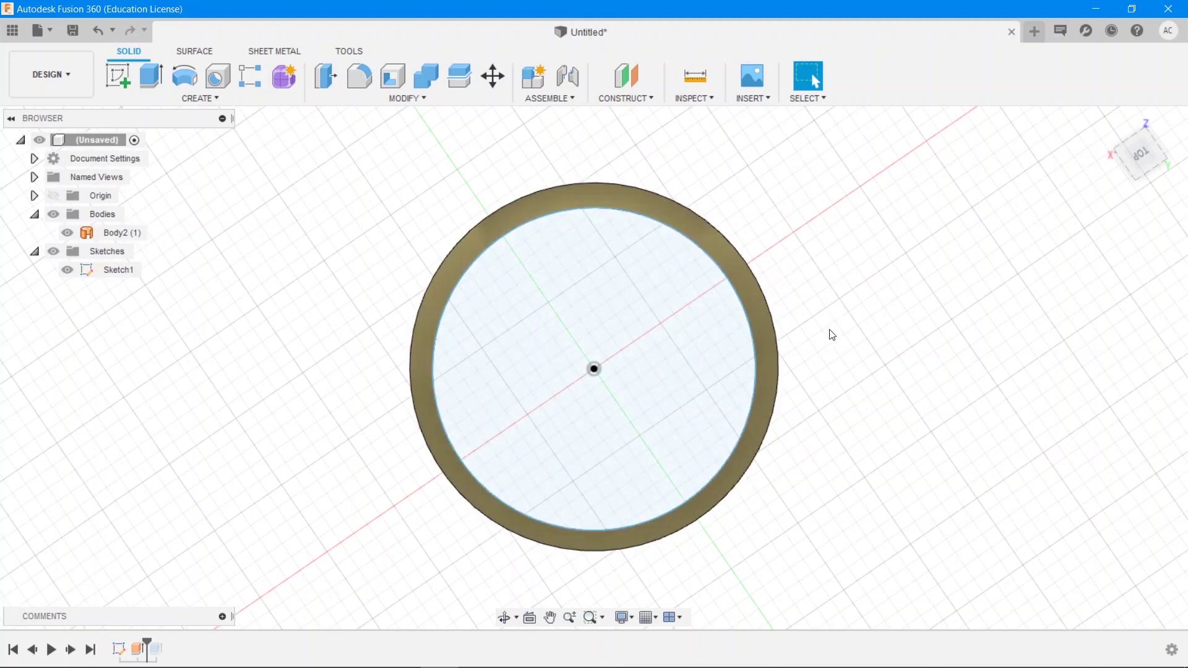
pyautogui.keyDown('shift'); pyautogui.moveTo(830, 334); pyautogui.dragTo(790, 276, button='middle'); pyautogui.keyUp('shift')
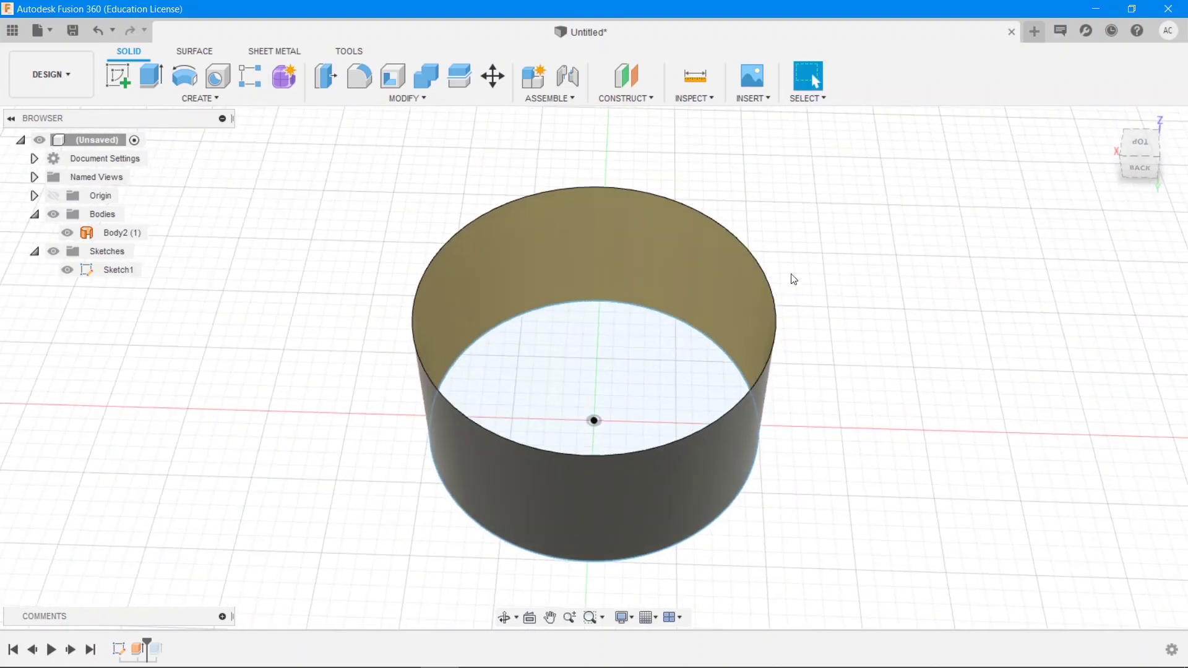
pyautogui.click(1176, 187)
pyautogui.click(1101, 206)
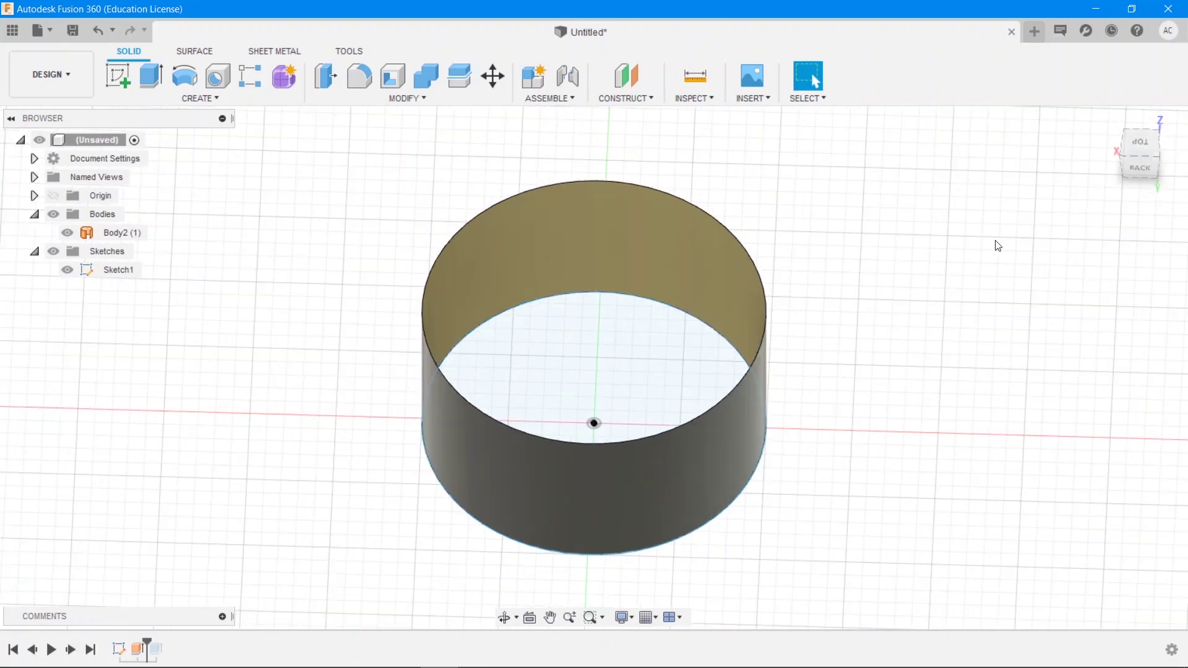
pyautogui.click(1142, 146)
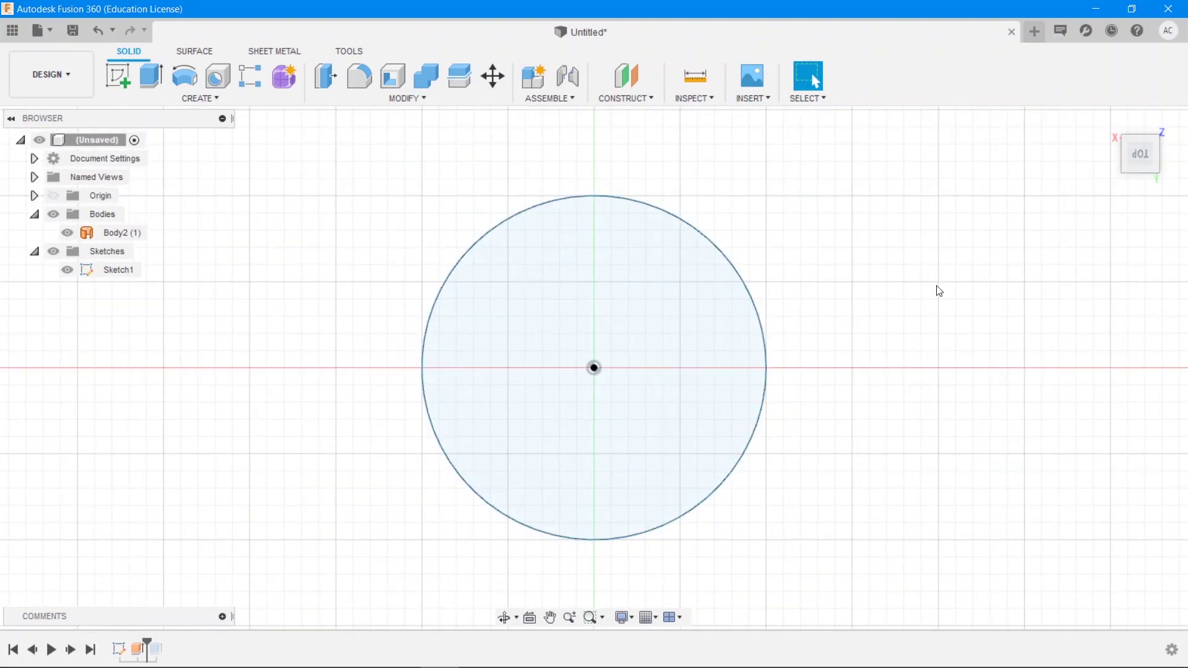
pyautogui.click(1176, 187)
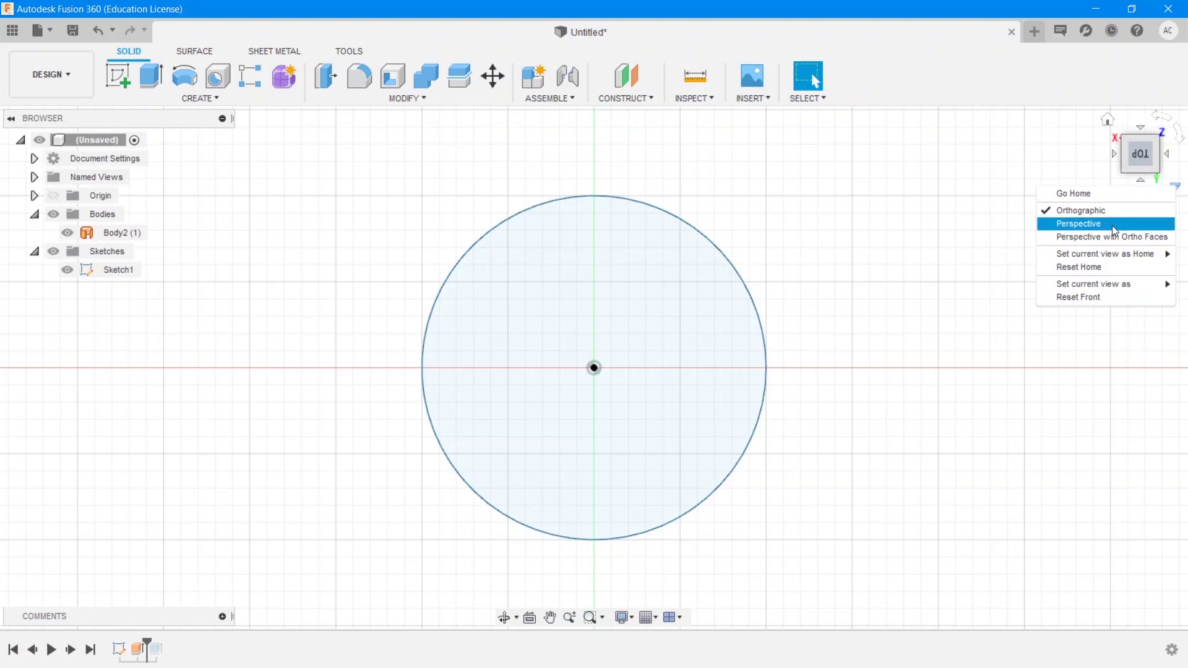
pyautogui.click(1112, 224)
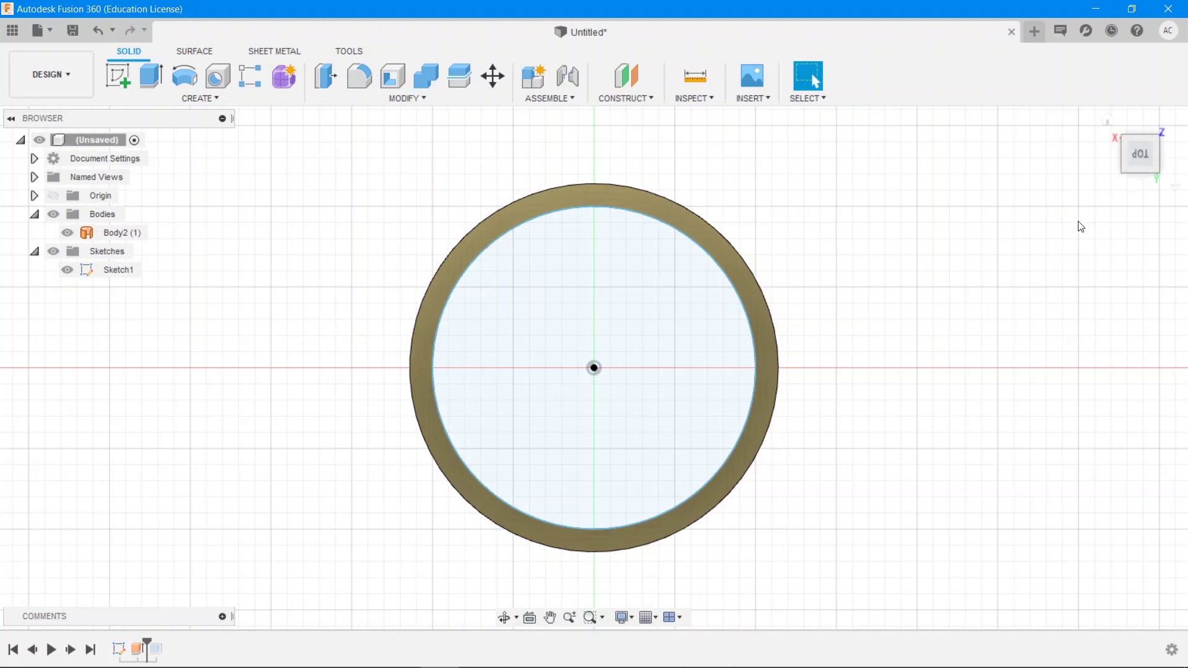
pyautogui.moveTo(1177, 188)
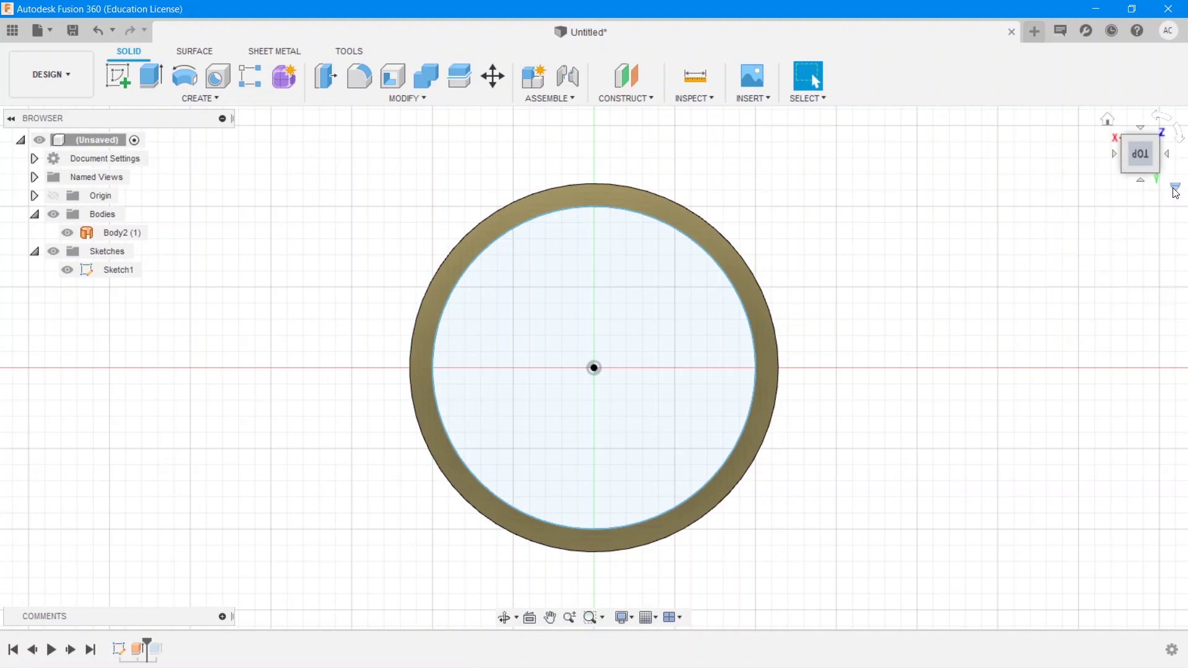
pyautogui.click(1176, 189)
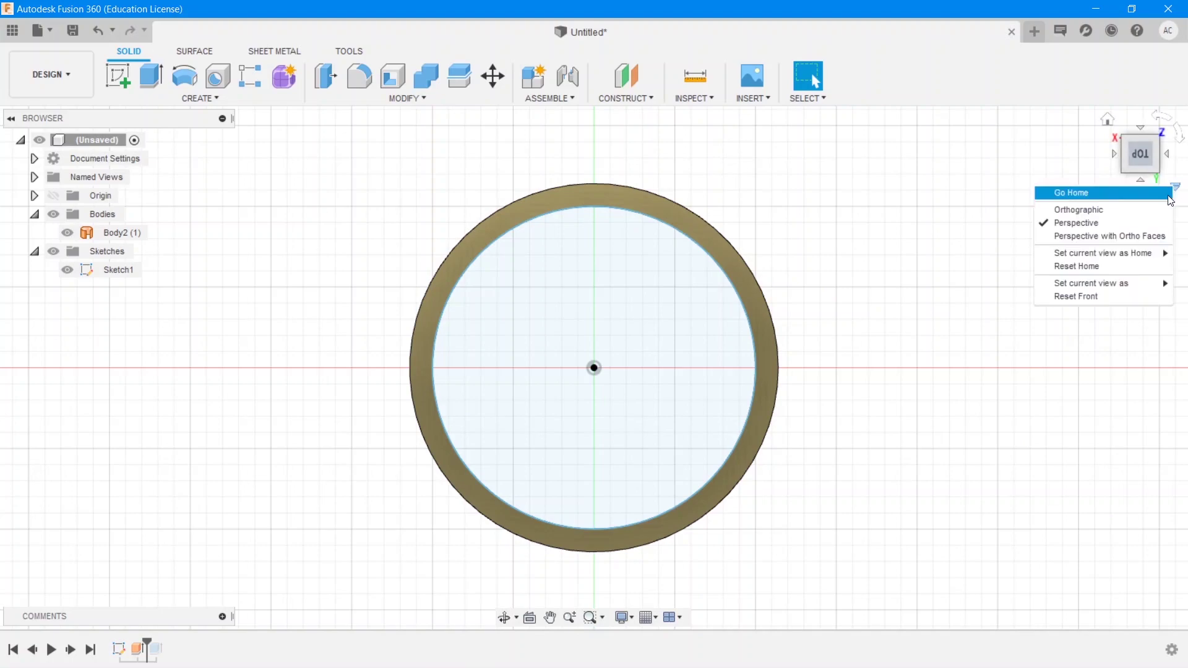
pyautogui.click(1092, 237)
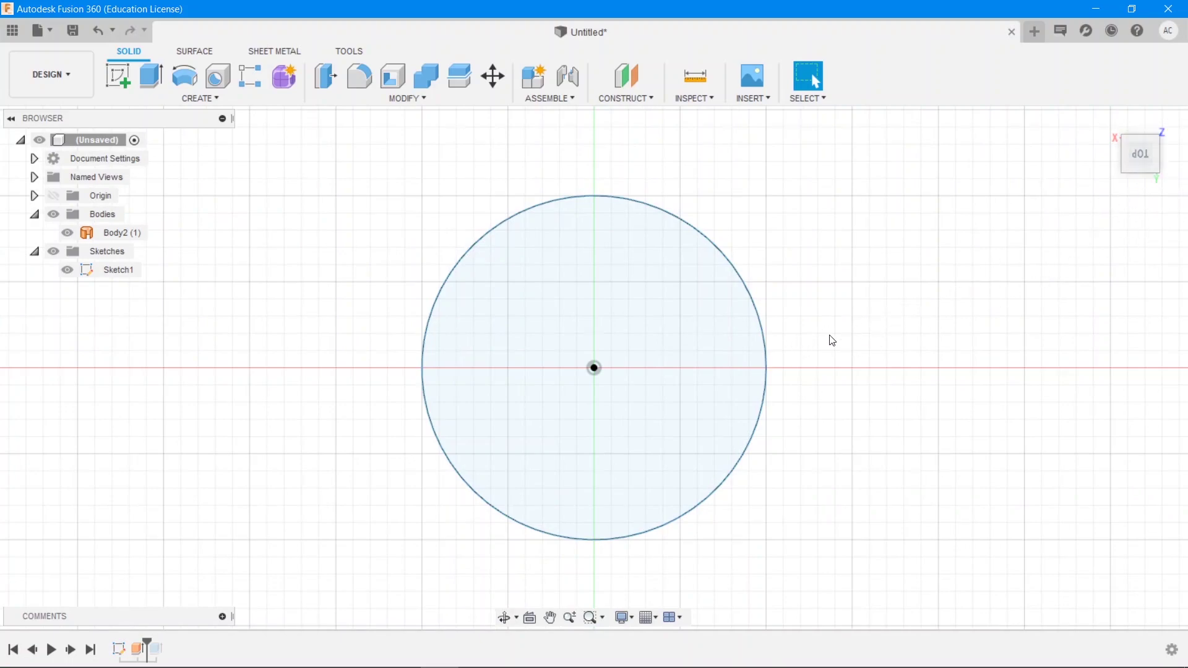
pyautogui.keyDown('shift'); pyautogui.moveTo(830, 337); pyautogui.dragTo(912, 251, button='middle'); pyautogui.keyUp('shift')
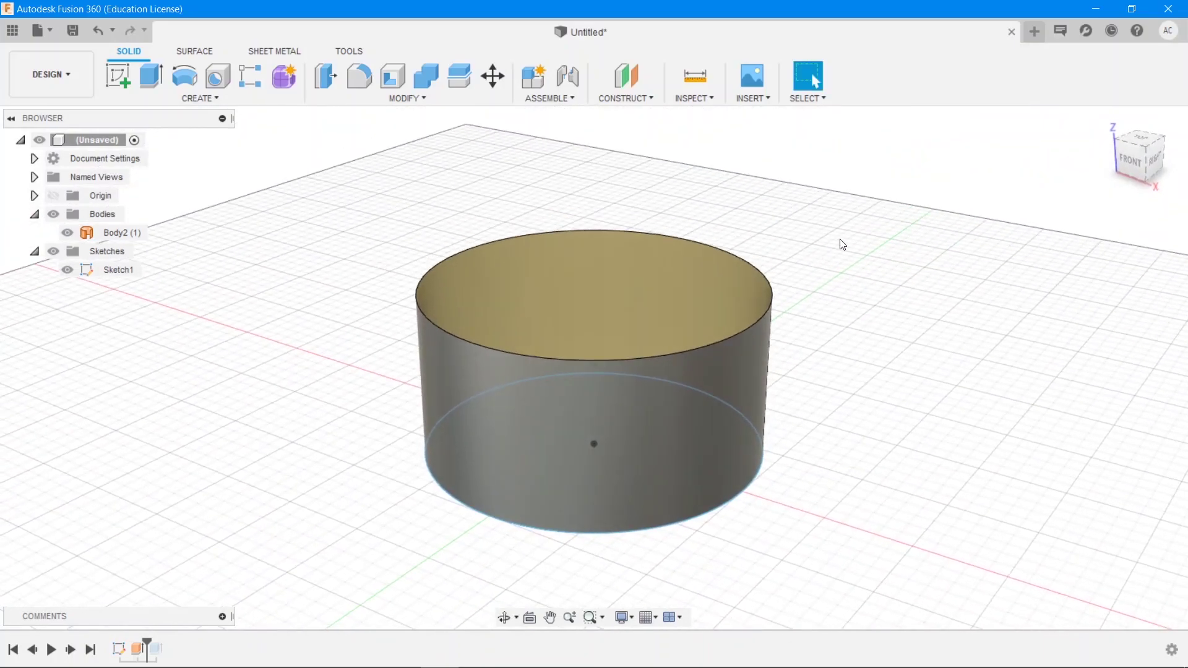
pyautogui.click(629, 373)
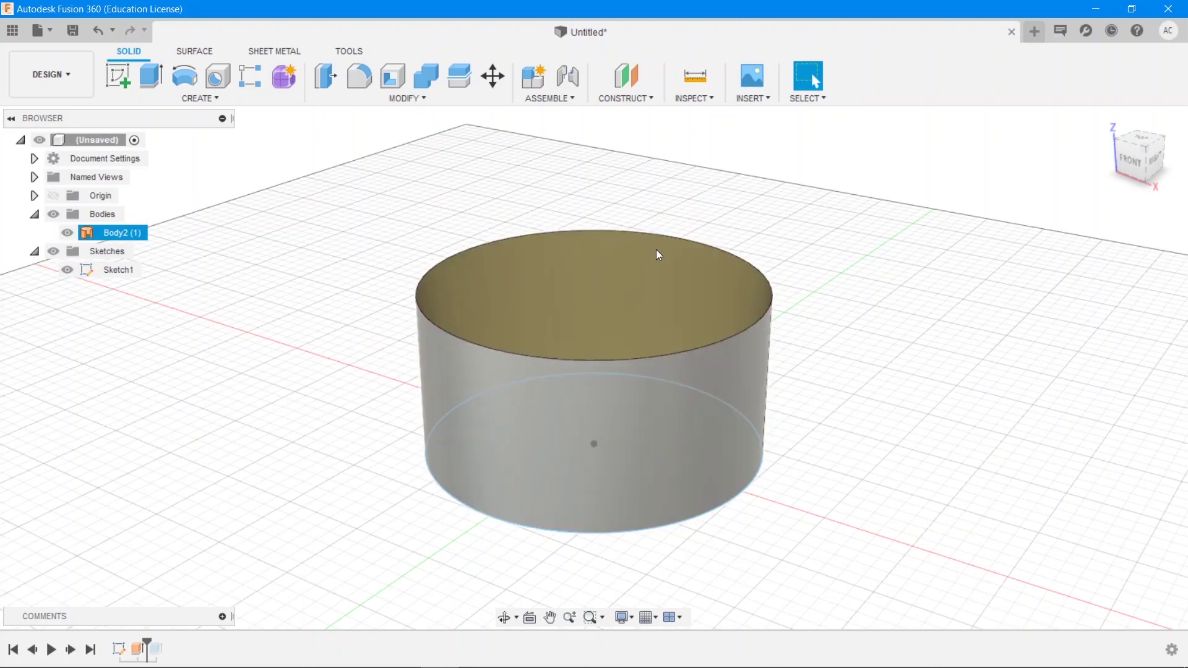
pyautogui.click(711, 221)
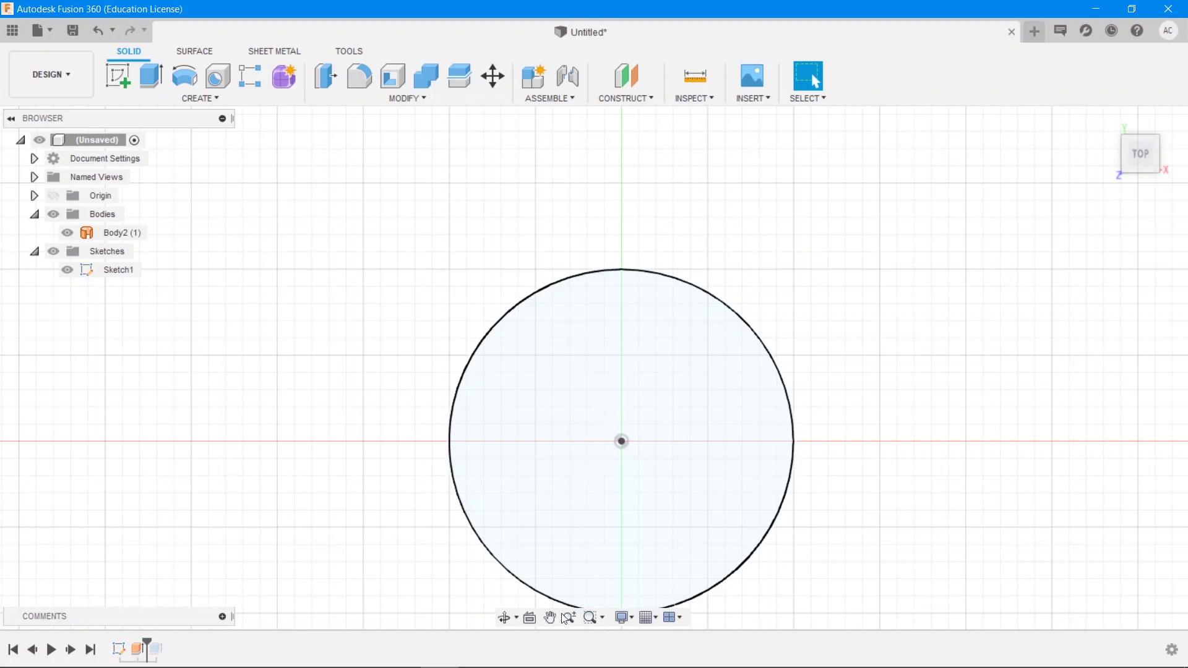
# Look At the circle face, pan it up-left, then Look At the circle face again to centre it.
pyautogui.click(530, 618)
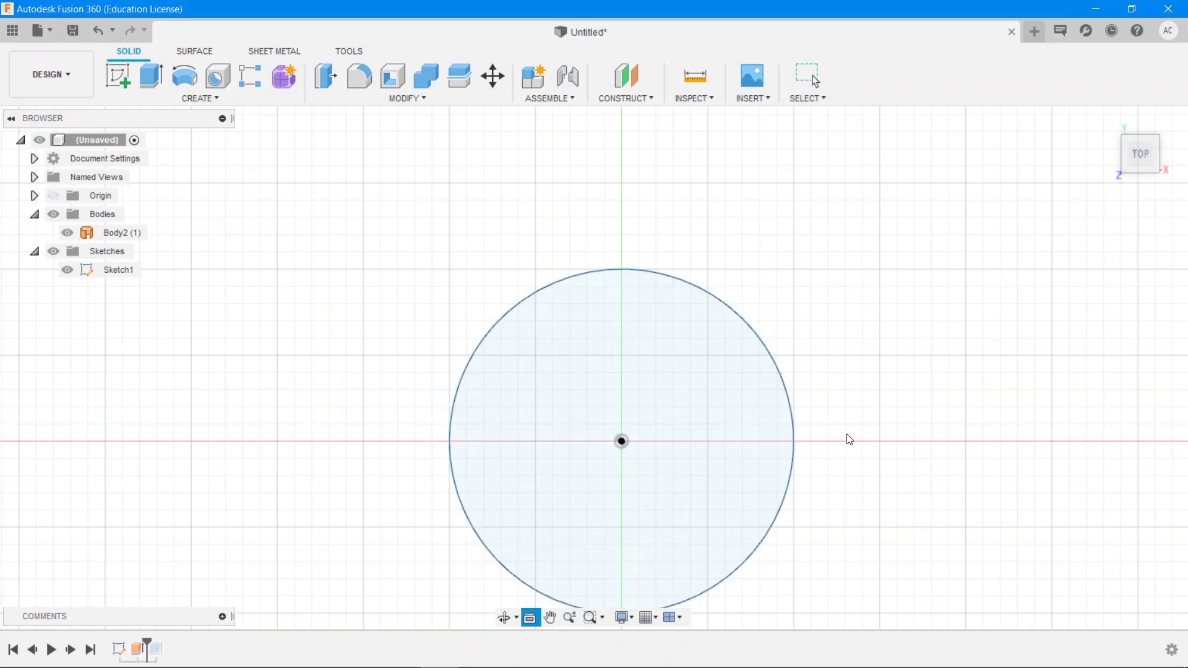
pyautogui.click(550, 617)
pyautogui.moveTo(912, 473); pyautogui.dragTo(482, 315)
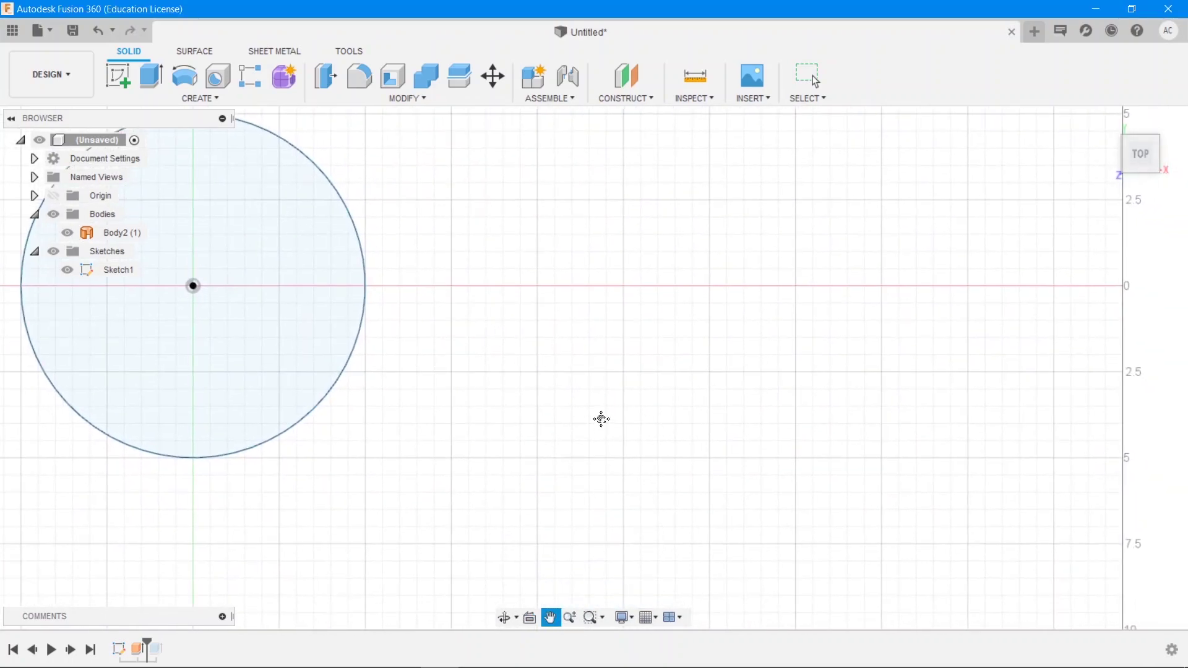
pyautogui.moveTo(600, 420); pyautogui.dragTo(738, 223)
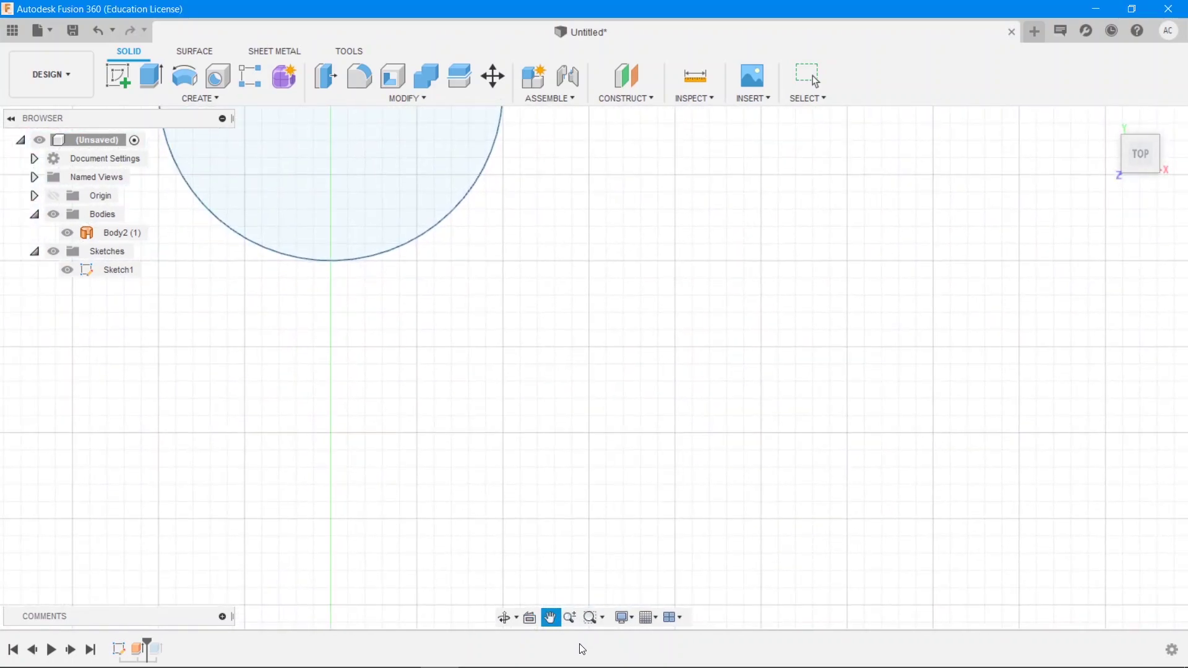
pyautogui.click(530, 618)
pyautogui.click(358, 148)
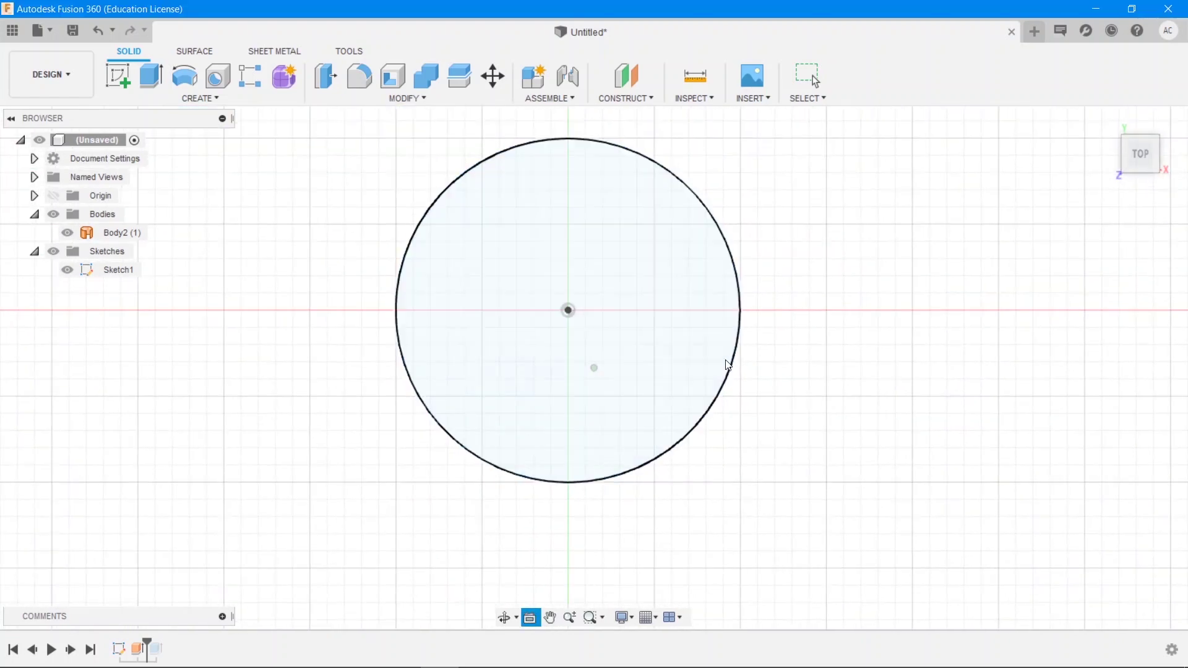
pyautogui.press('Escape')
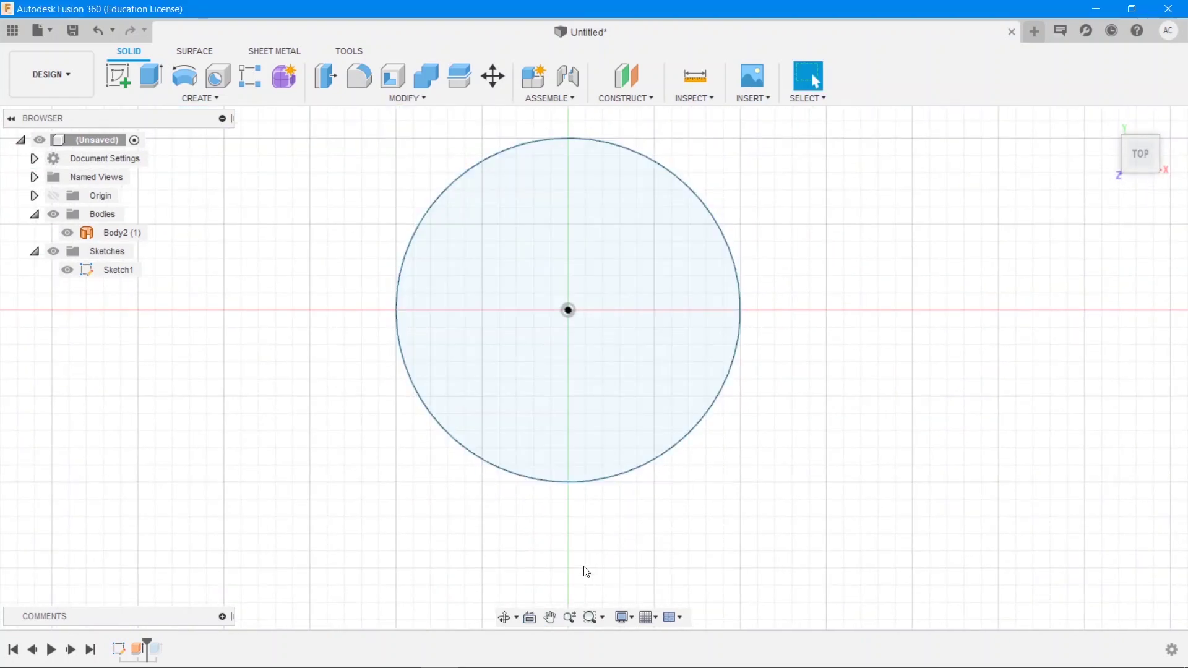
# Test Zoom and Zoom Window, orbit from Top to a three-quarter view, and scroll back out.
pyautogui.click(579, 624)
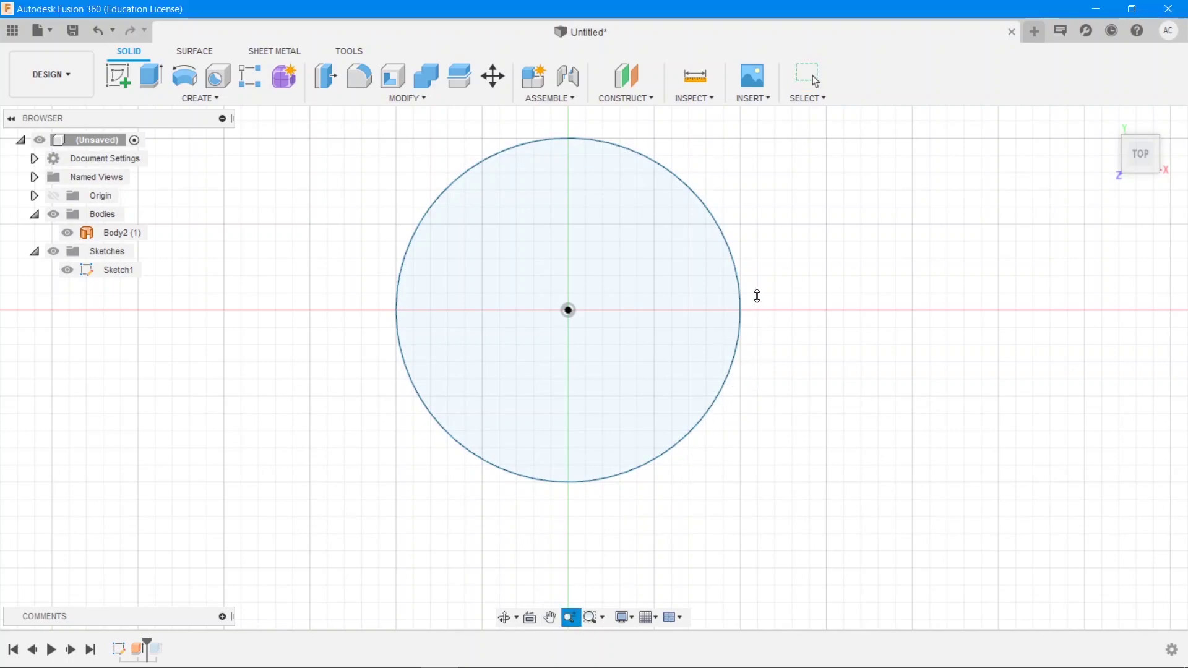
pyautogui.moveTo(756, 288)
pyautogui.mouseDown()
pyautogui.moveTo(807, 387)
pyautogui.moveTo(778, 220)
pyautogui.moveTo(748, 304)
pyautogui.mouseUp()
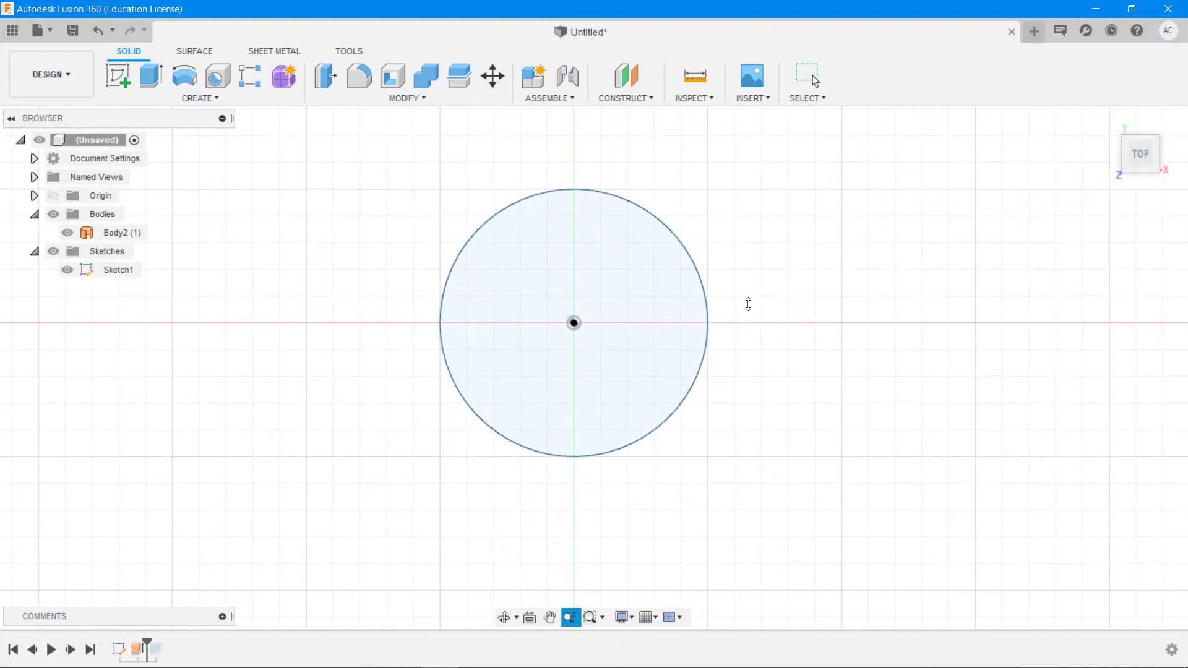
pyautogui.click(595, 618)
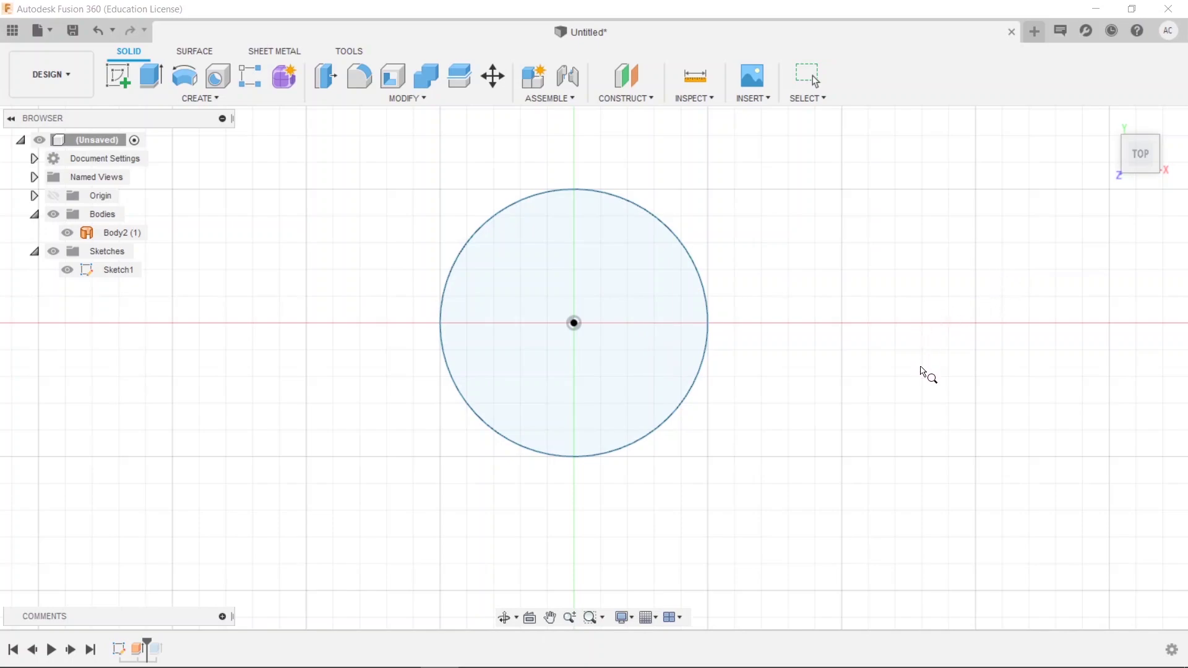
pyautogui.keyDown('shift'); pyautogui.moveTo(926, 375); pyautogui.dragTo(809, 315, button='middle'); pyautogui.keyUp('shift')
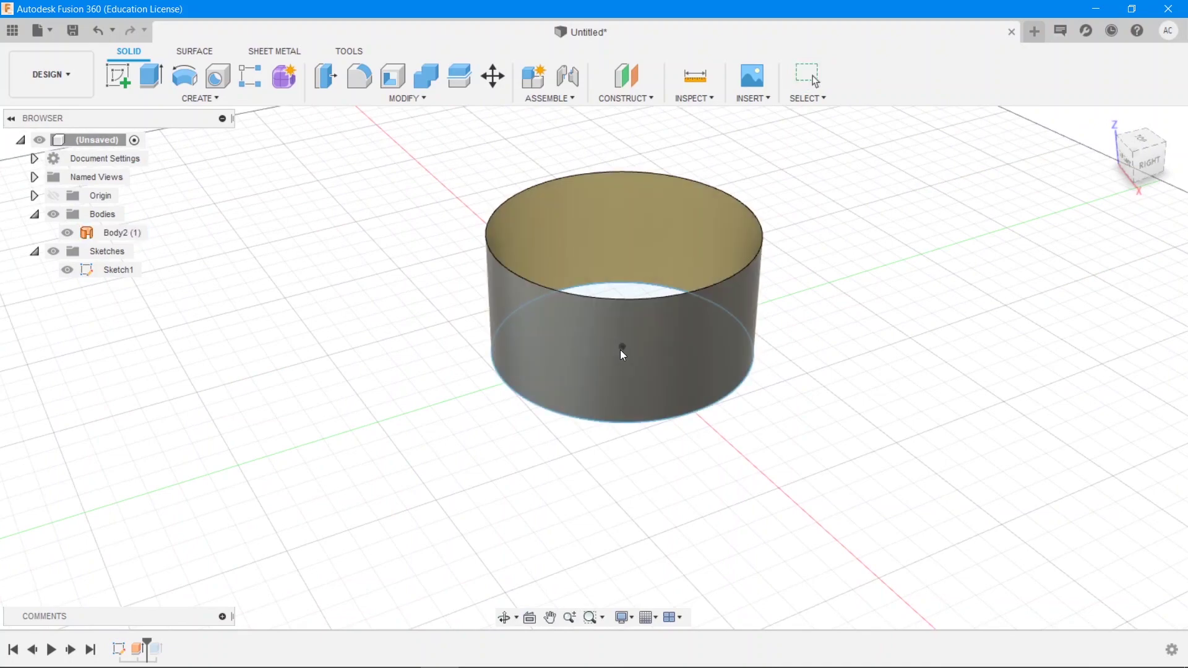
pyautogui.click(589, 619)
pyautogui.moveTo(581, 324); pyautogui.dragTo(685, 387)
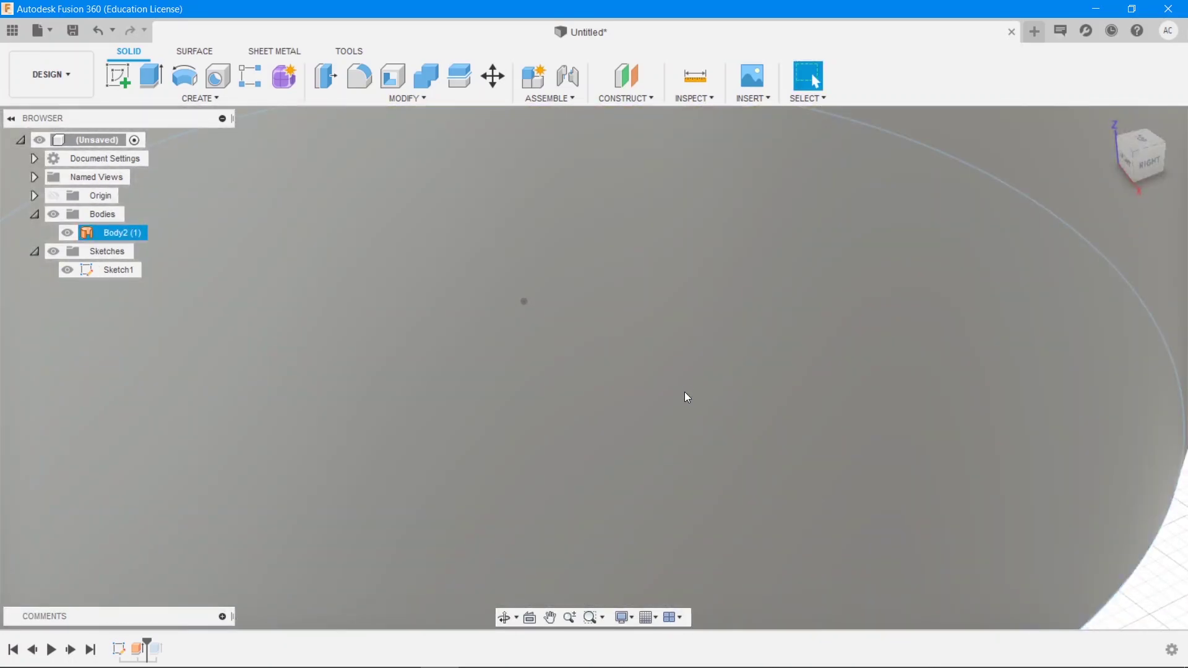
pyautogui.scroll(-5, 691, 391)
pyautogui.scroll(-3, 690, 391)
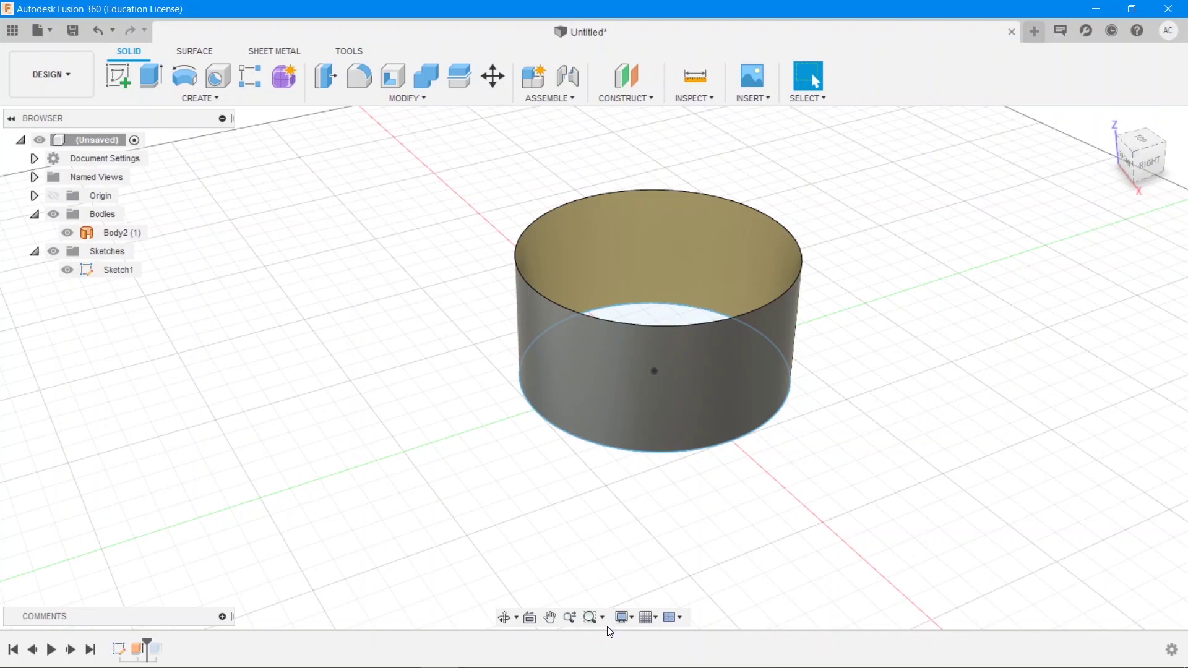
pyautogui.click(622, 617)
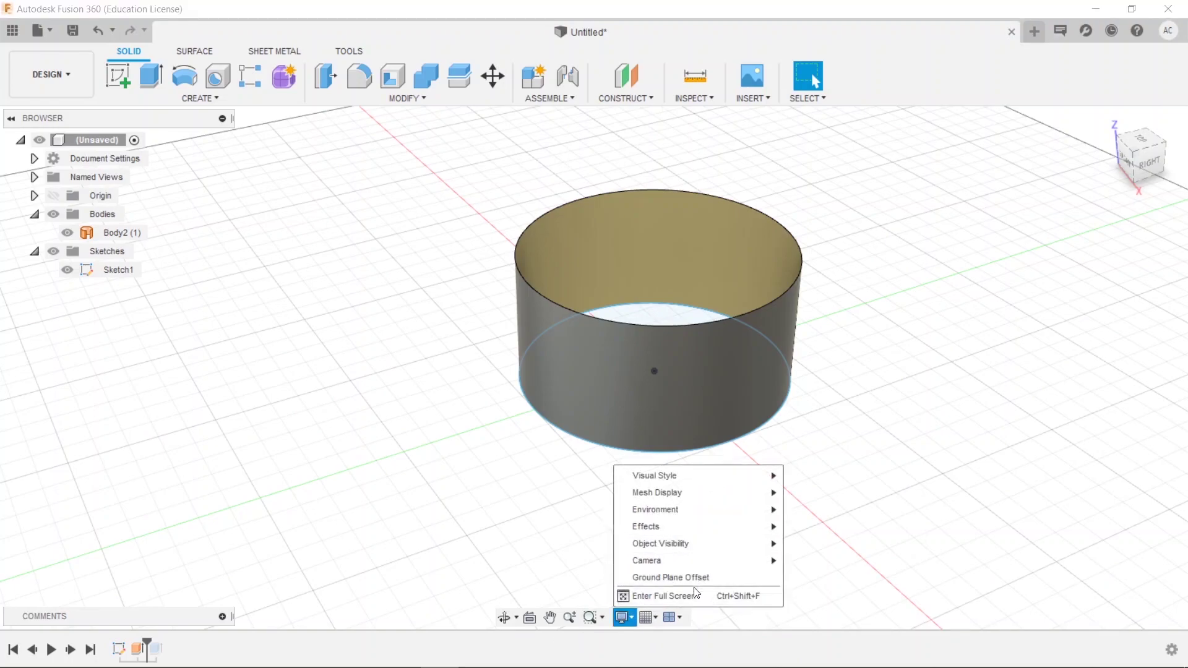
pyautogui.click(657, 617)
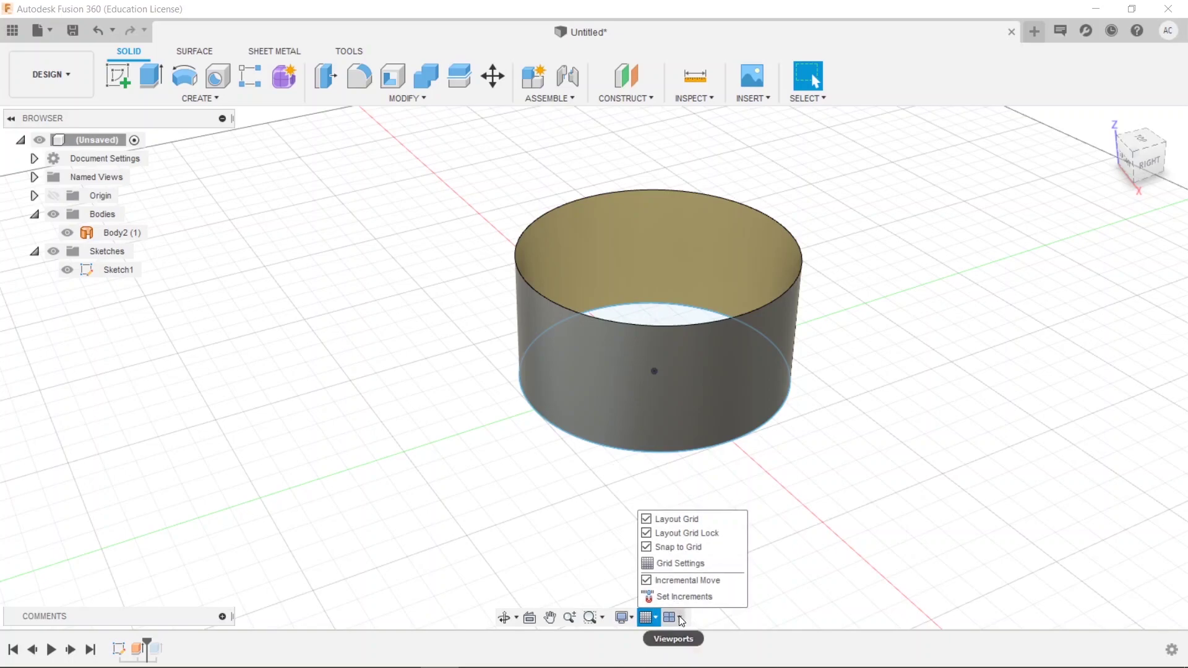
pyautogui.click(679, 617)
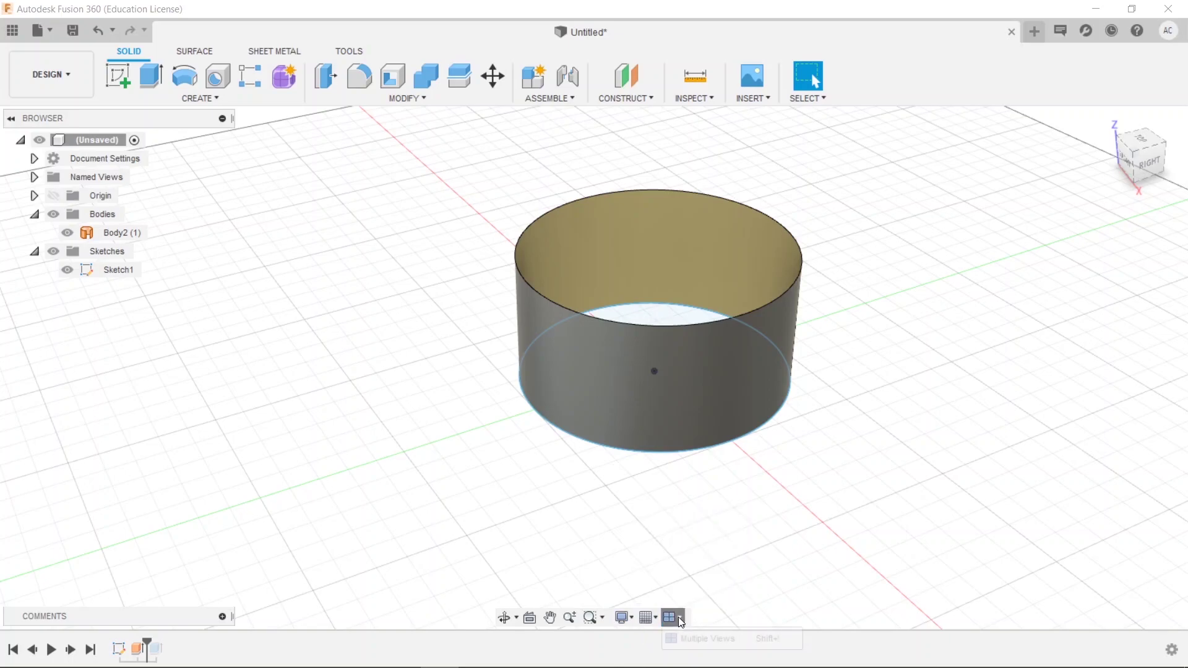
pyautogui.click(625, 617)
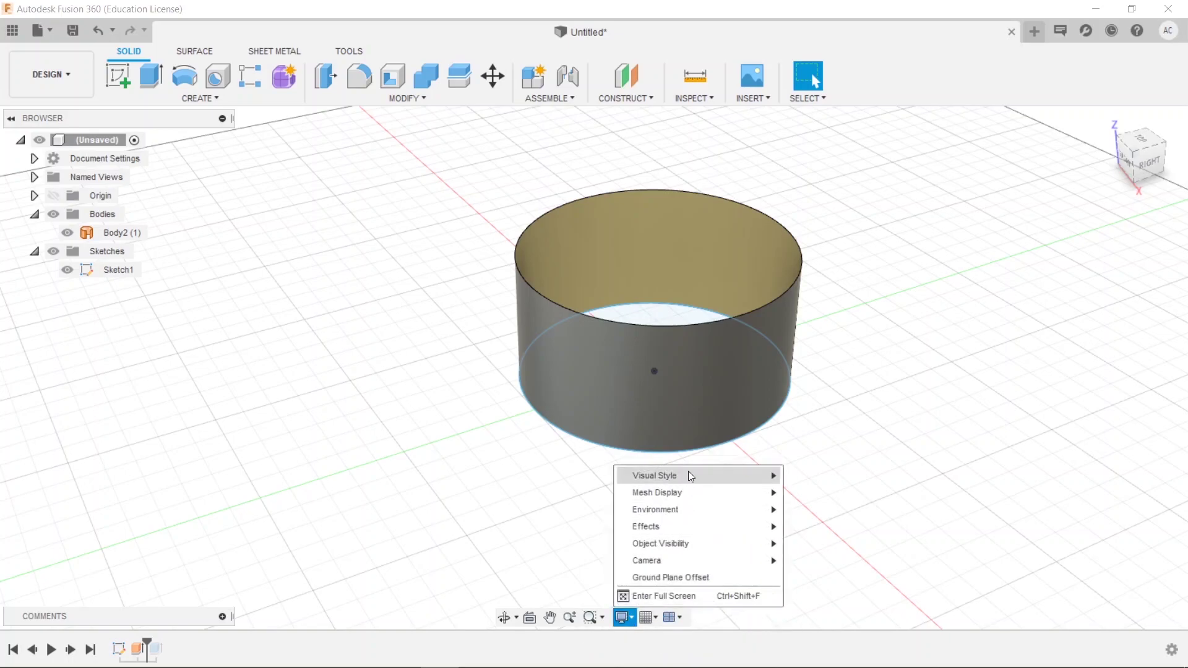
pyautogui.moveTo(690, 476)
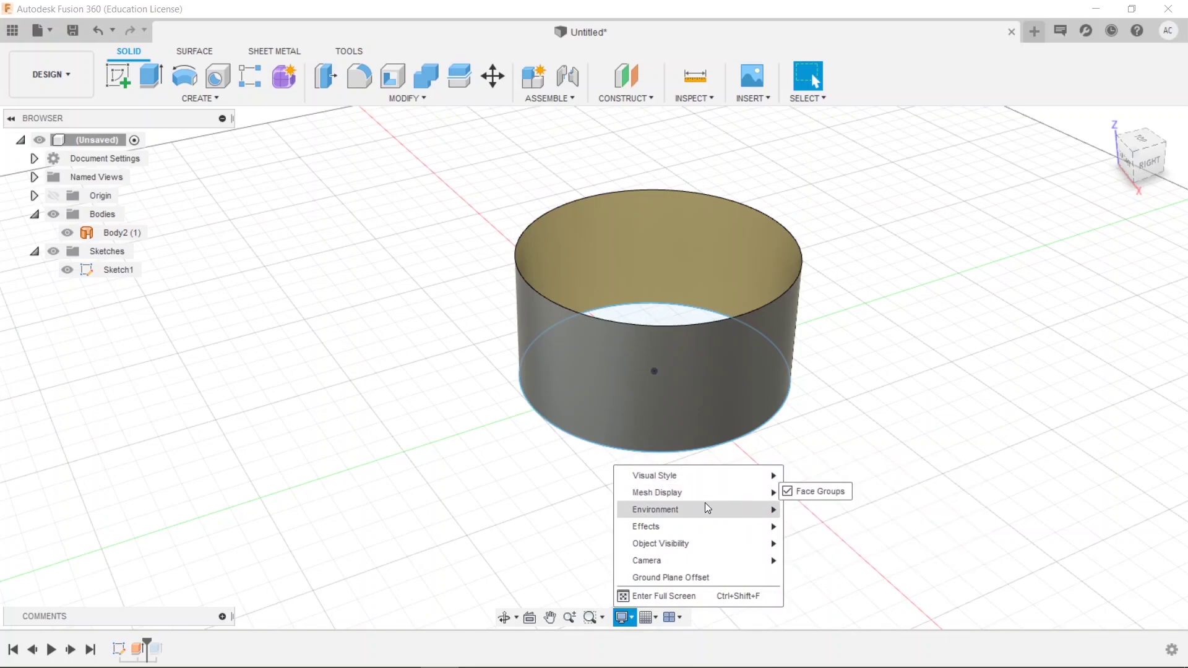
pyautogui.moveTo(707, 508)
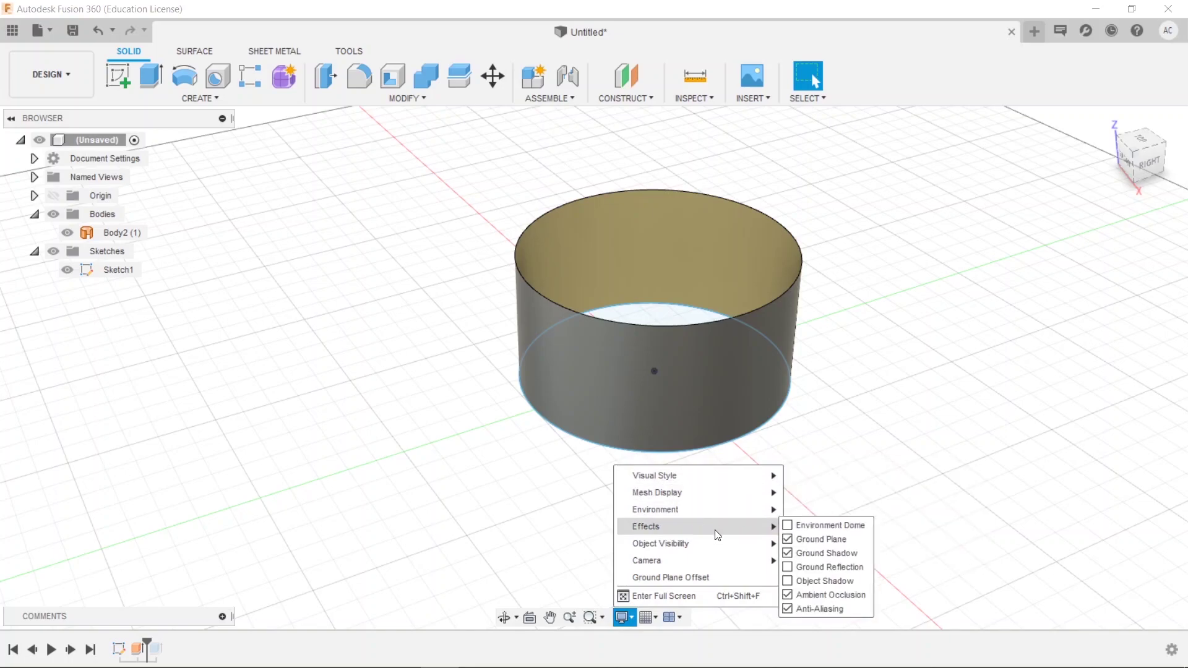
pyautogui.moveTo(721, 559)
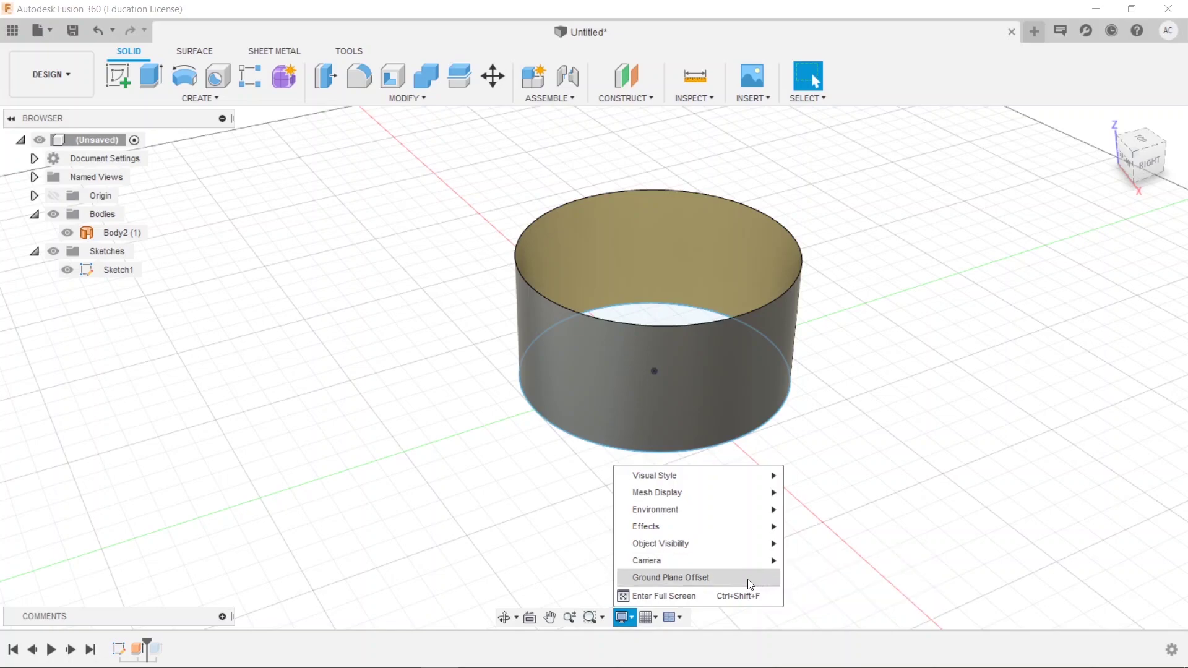
pyautogui.click(648, 618)
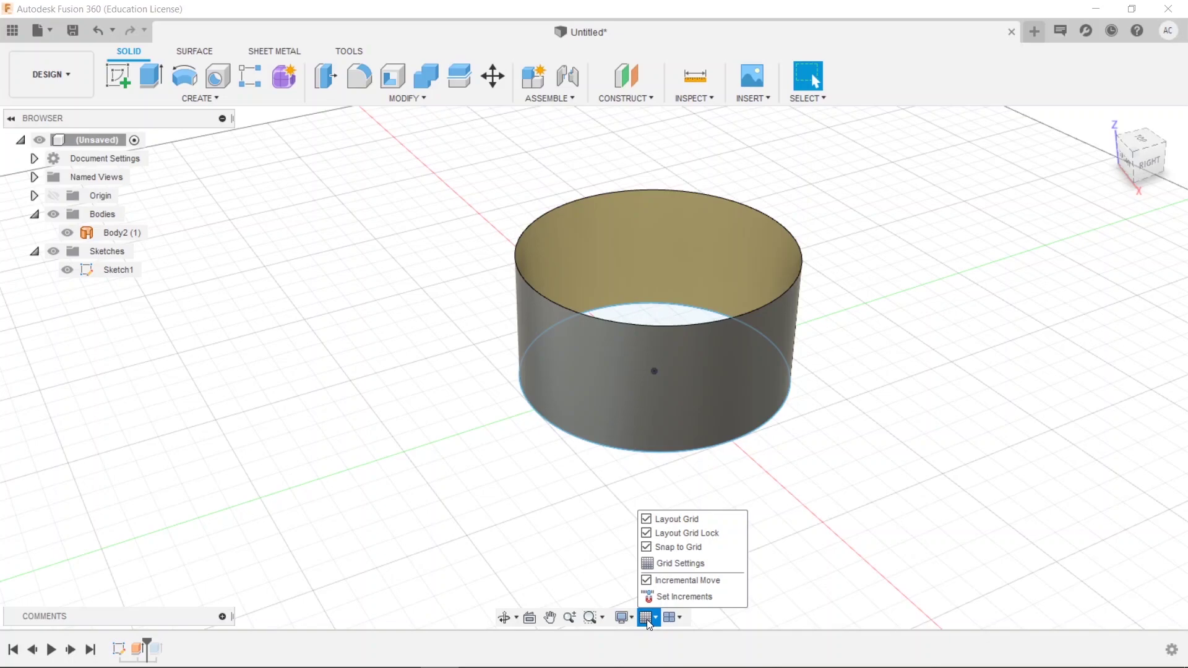
# Close the grid options, open and close the Multiple Views dropdown, and select Body2 (1).
pyautogui.click(757, 483)
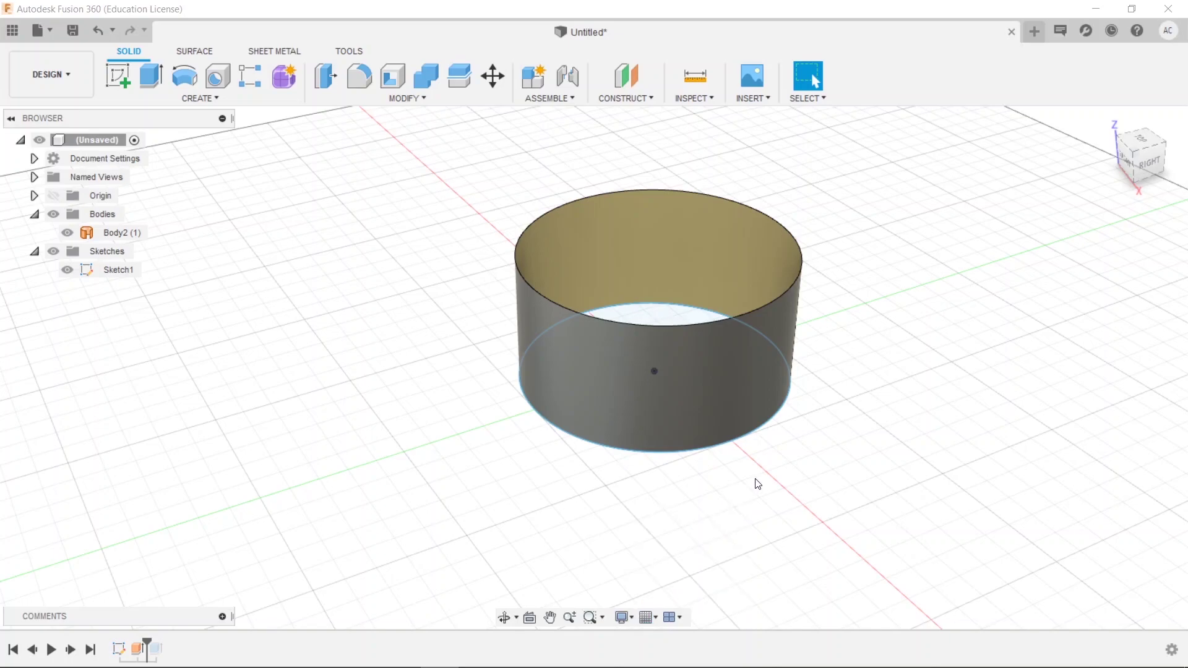
pyautogui.click(680, 618)
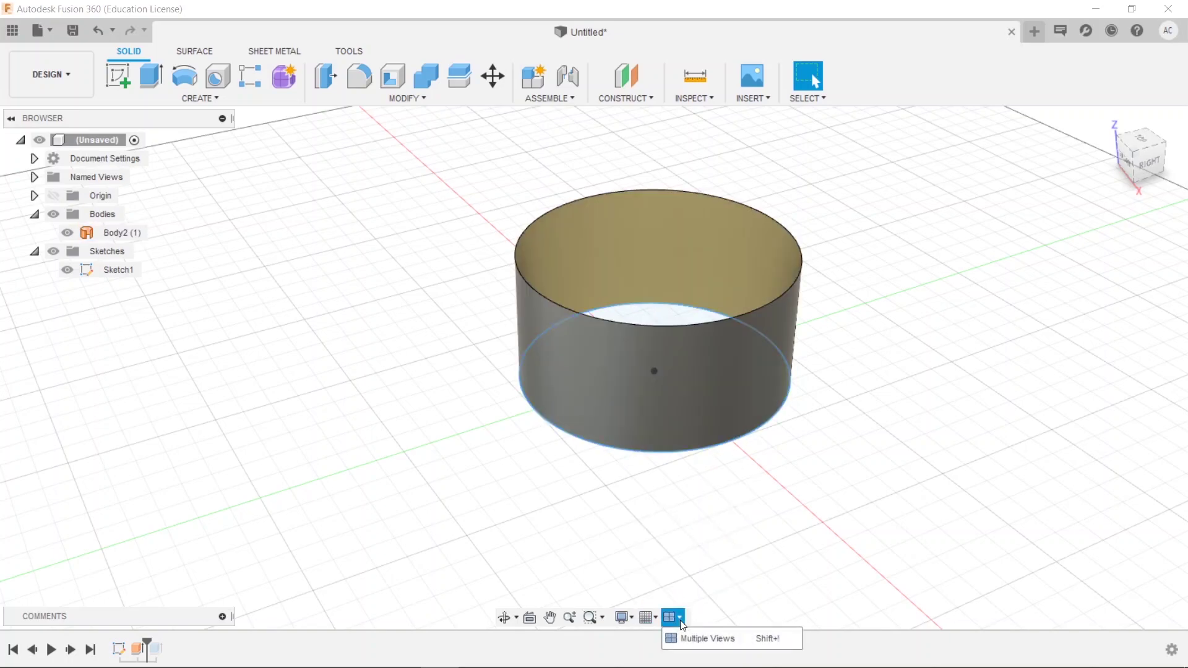
pyautogui.click(680, 620)
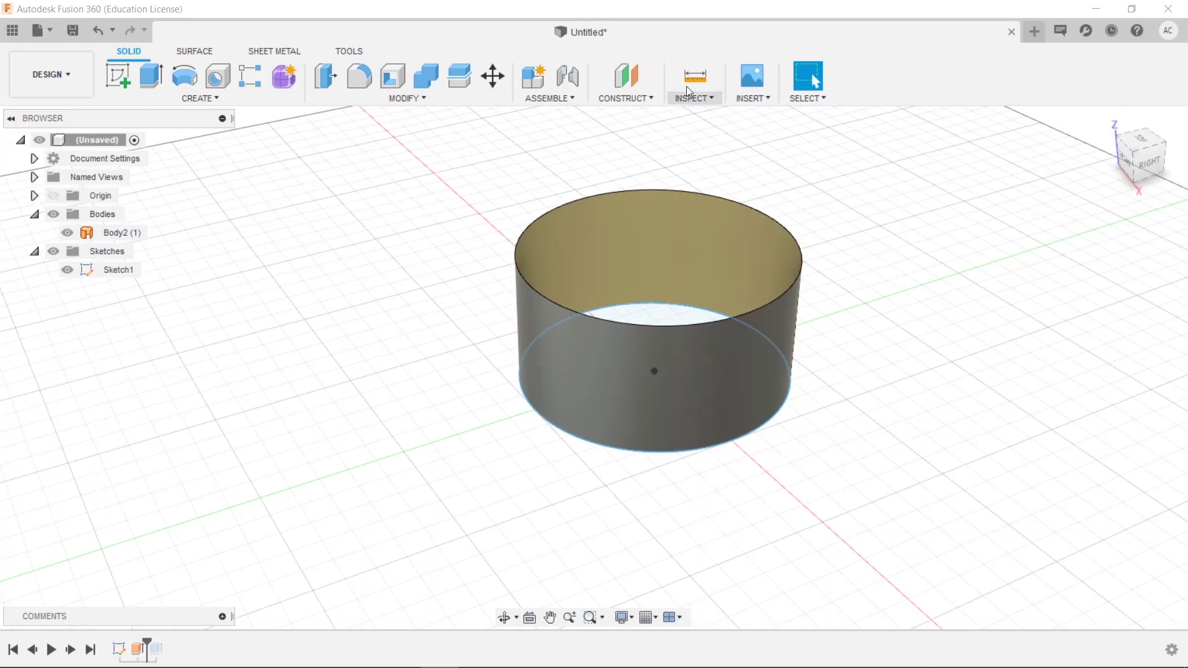
pyautogui.click(663, 9)
pyautogui.click(552, 214)
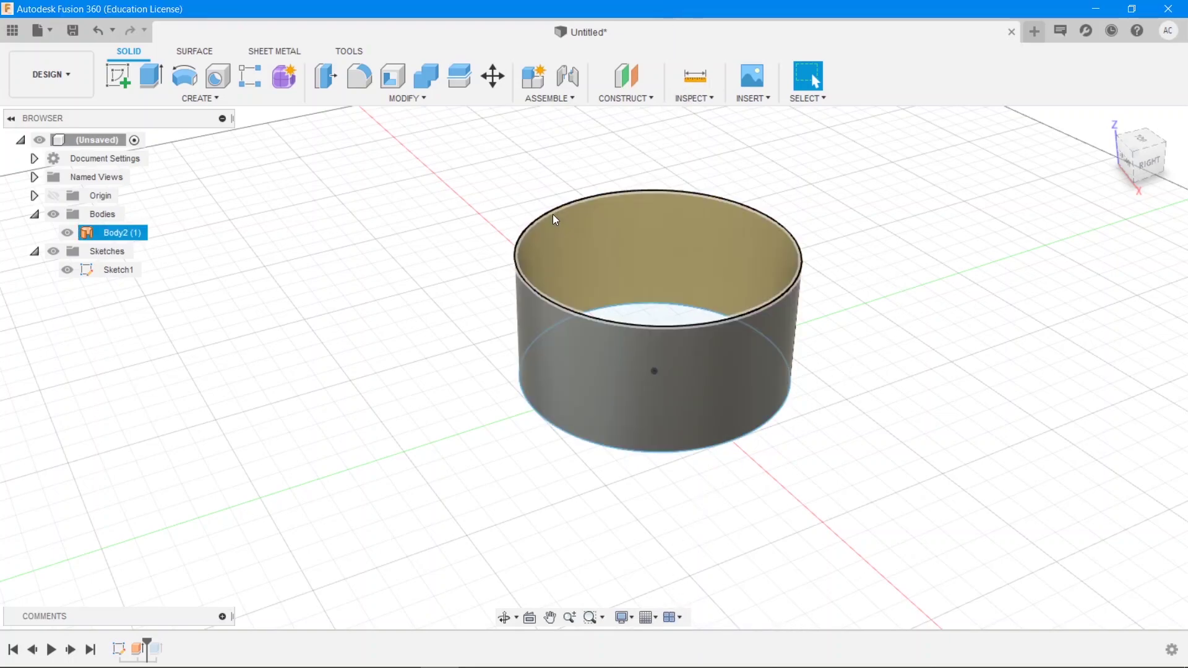